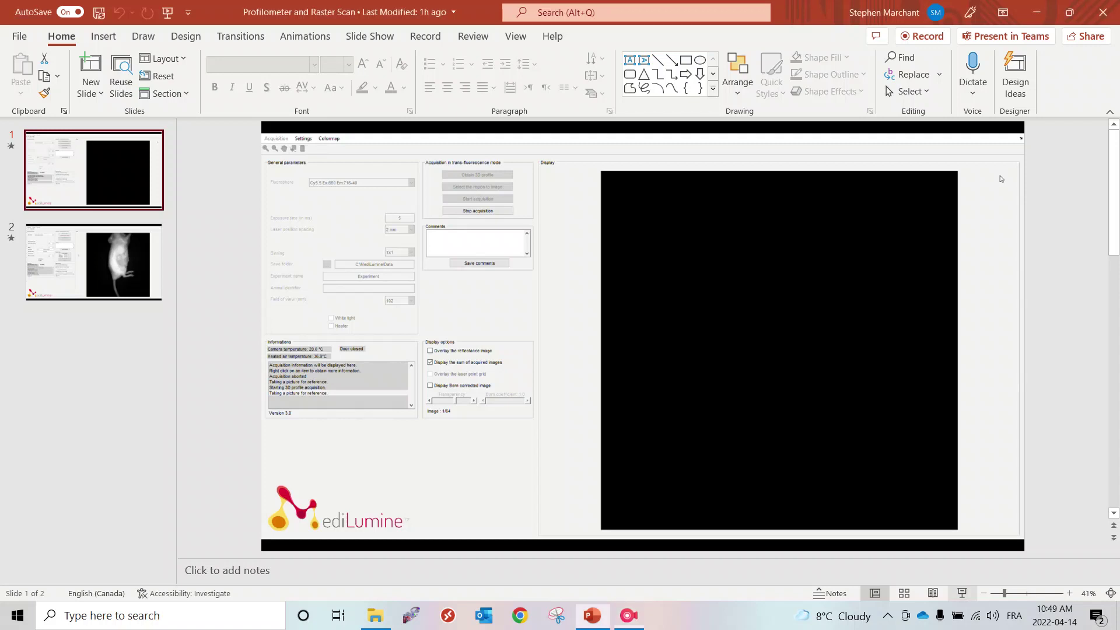
Step: Start the slide show from the first slide and play its 3D profile acquisition video
{"action": "left_click", "coordinate": [962, 593]}
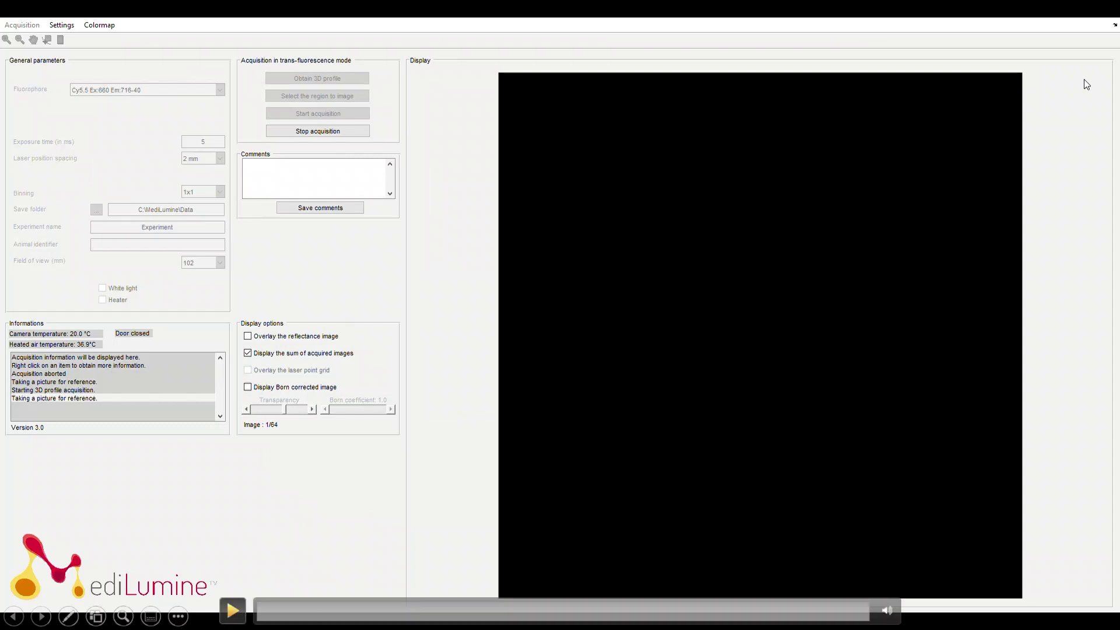
{"action": "left_click", "coordinate": [1089, 84]}
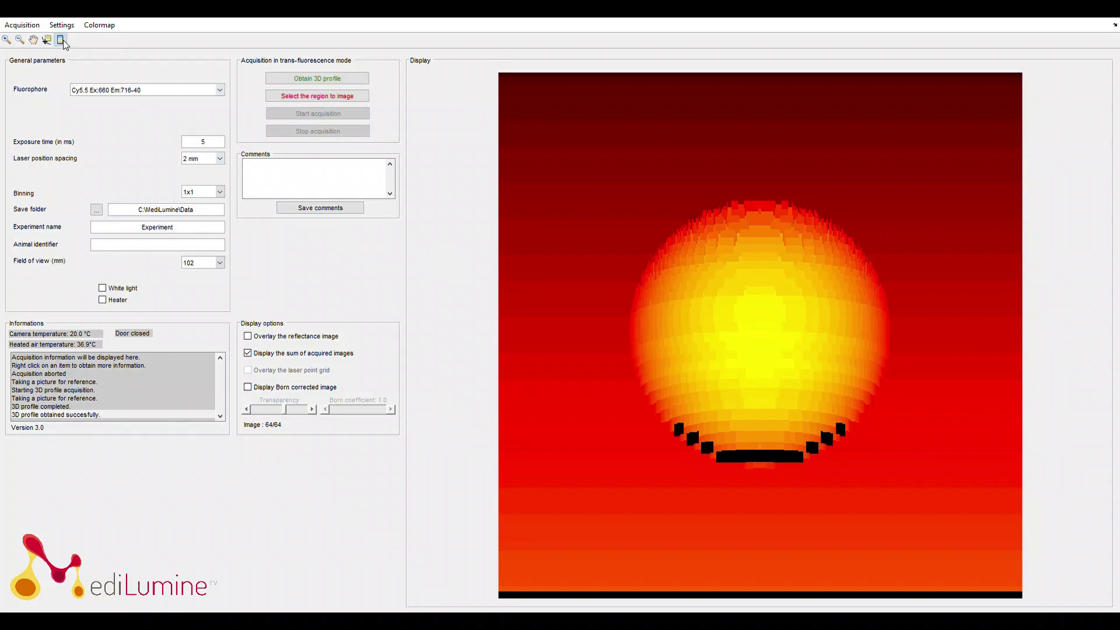
Step: Show the color bar beside the 3D profile and start selecting the region to image
{"action": "left_click", "coordinate": [62, 41]}
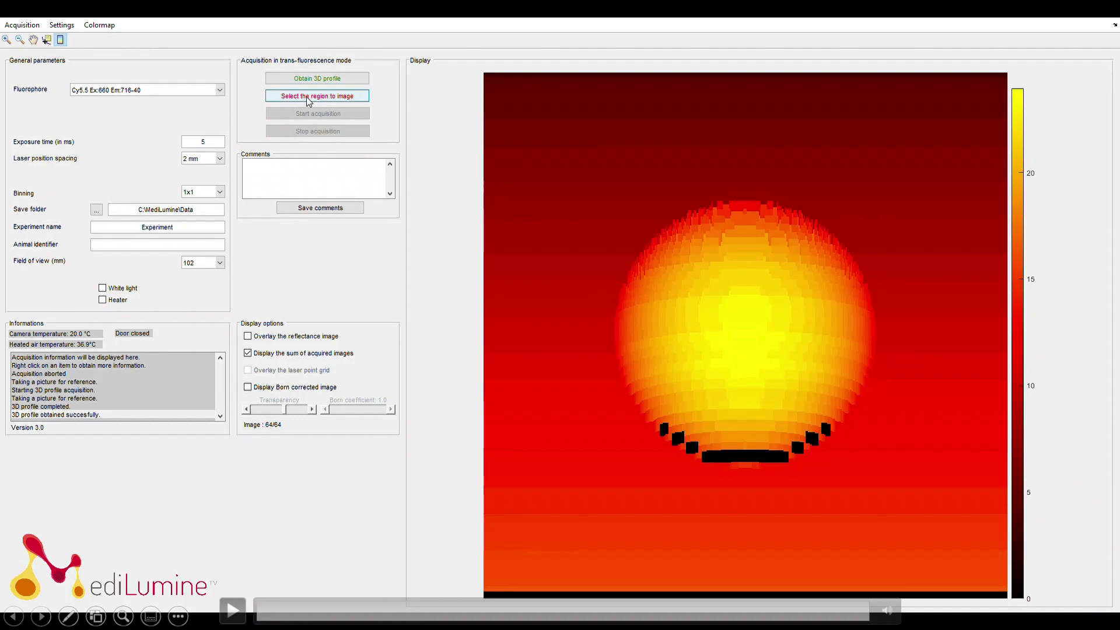
{"action": "left_click", "coordinate": [309, 97]}
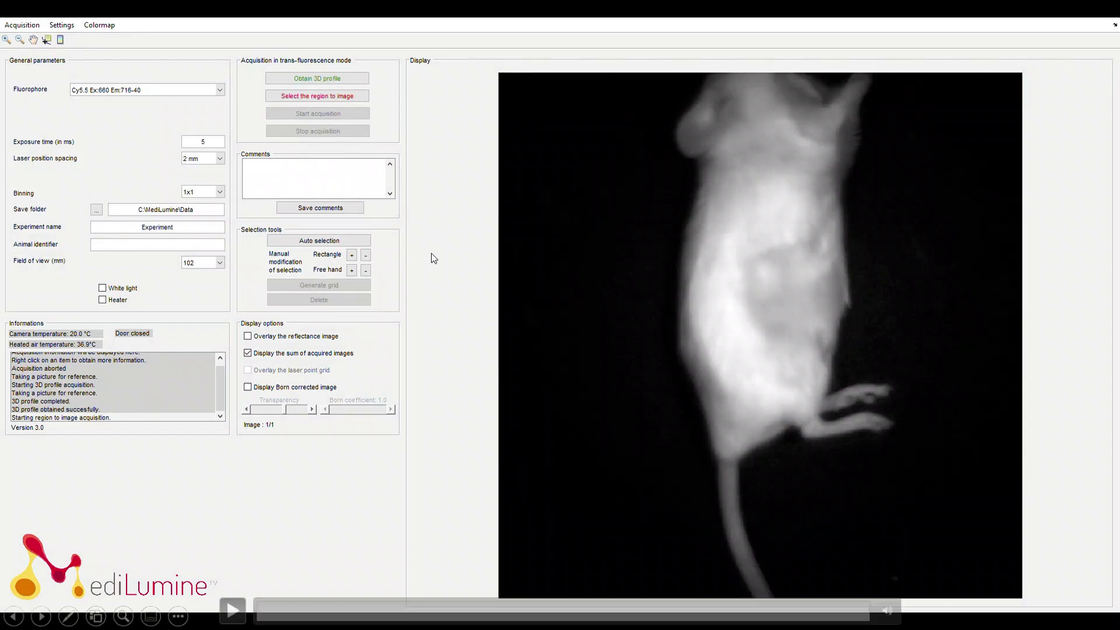
Step: Auto-select the mouse's body, trim its upper and lower parts with subtractive rectangles, and delete this selection
{"action": "left_click", "coordinate": [352, 241]}
{"action": "left_click", "coordinate": [365, 255]}
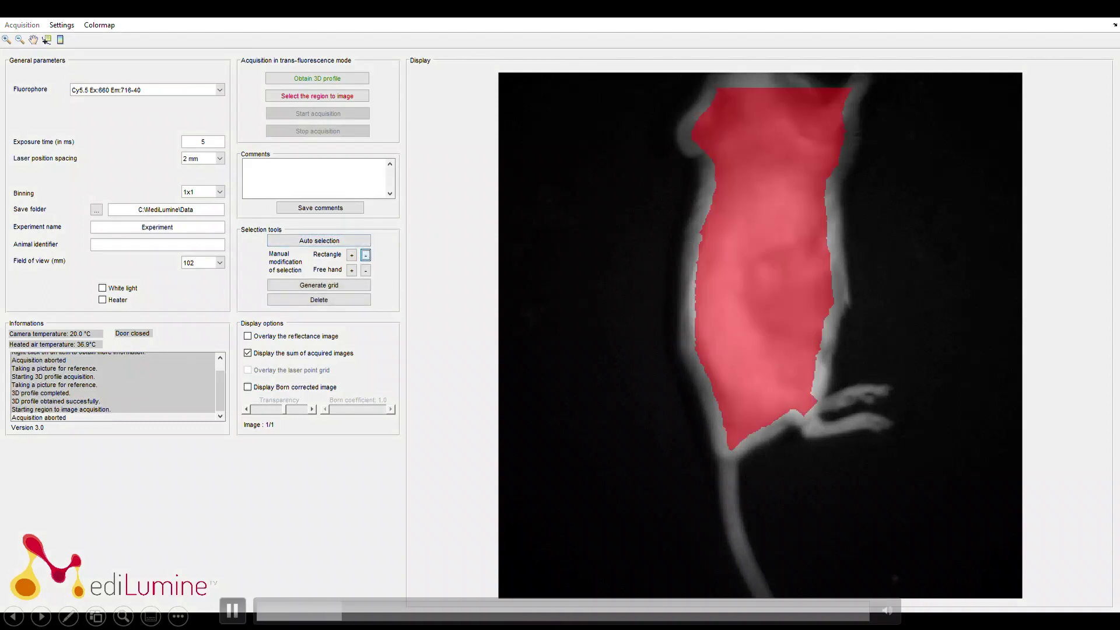
{"action": "left_click_drag", "start_coordinate": [624, 80], "coordinate": [878, 205]}
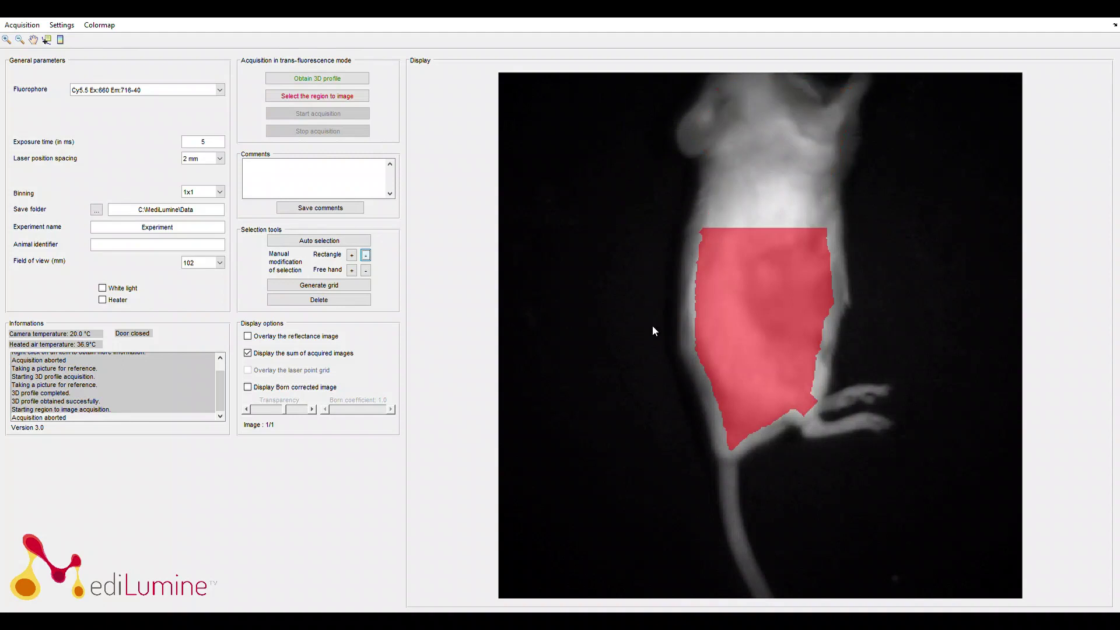
{"action": "left_click", "coordinate": [366, 255]}
{"action": "left_click_drag", "start_coordinate": [644, 471], "coordinate": [918, 346]}
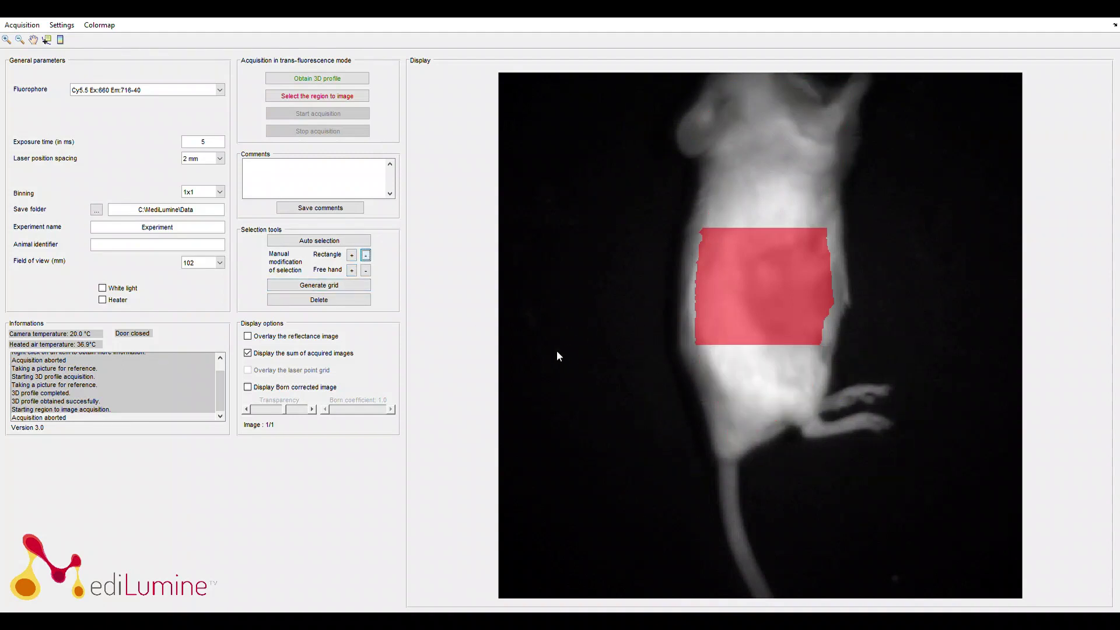
{"action": "left_click", "coordinate": [308, 300]}
Step: Add a freehand region over the mouse's abdomen, generate its laser point grid, and start the trans-fluorescence acquisition
{"action": "left_click", "coordinate": [352, 270]}
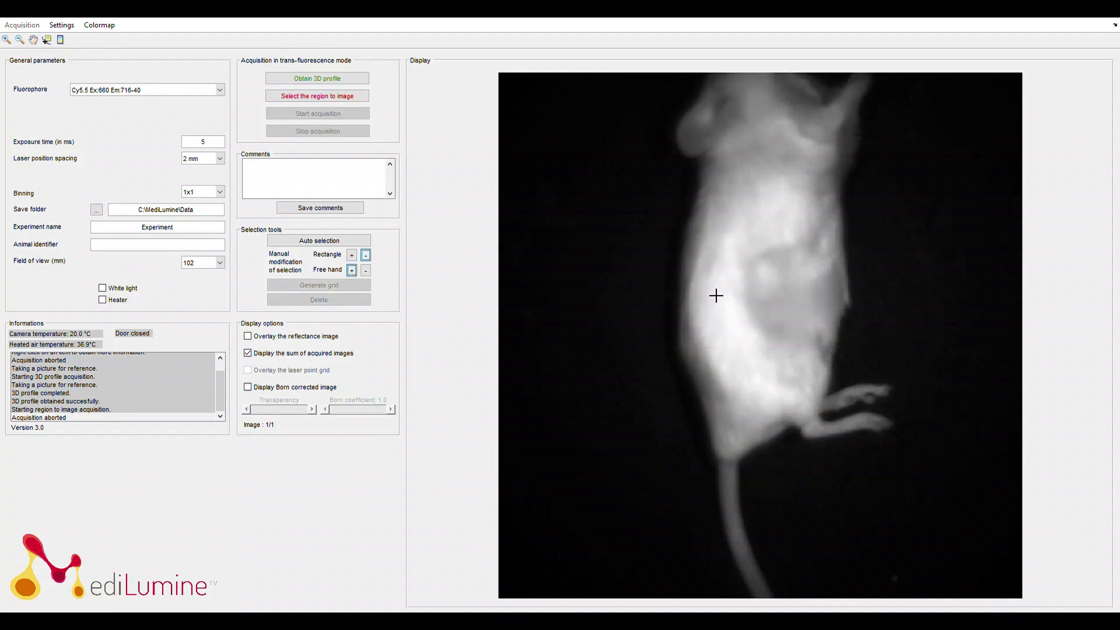
{"action": "mouse_move", "coordinate": [714, 297]}
{"action": "left_mouse_down"}
{"action": "mouse_move", "coordinate": [736, 280]}
{"action": "mouse_move", "coordinate": [799, 294]}
{"action": "mouse_move", "coordinate": [813, 307]}
{"action": "mouse_move", "coordinate": [821, 368]}
{"action": "mouse_move", "coordinate": [787, 394]}
{"action": "mouse_move", "coordinate": [756, 386]}
{"action": "mouse_move", "coordinate": [706, 334]}
{"action": "left_mouse_up"}
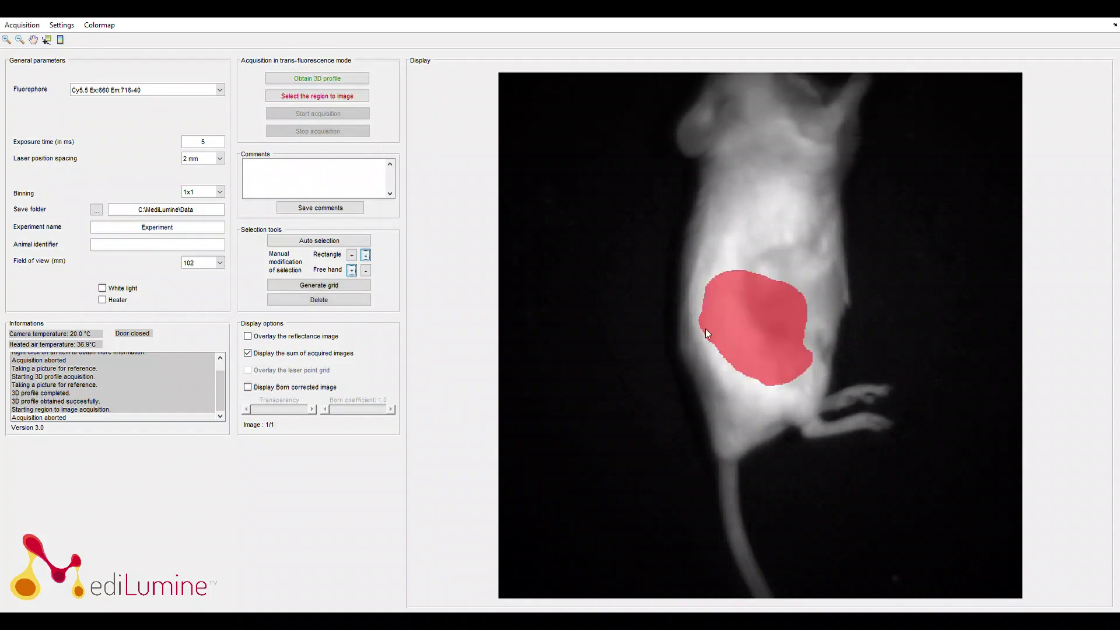
{"action": "left_click", "coordinate": [322, 288]}
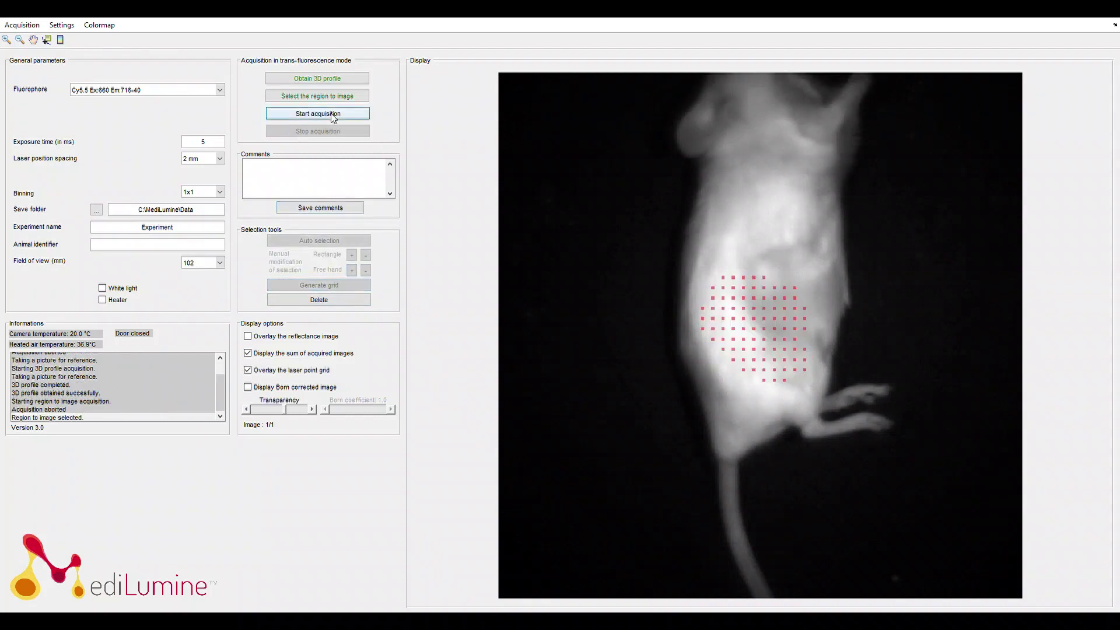
{"action": "left_click", "coordinate": [334, 115]}
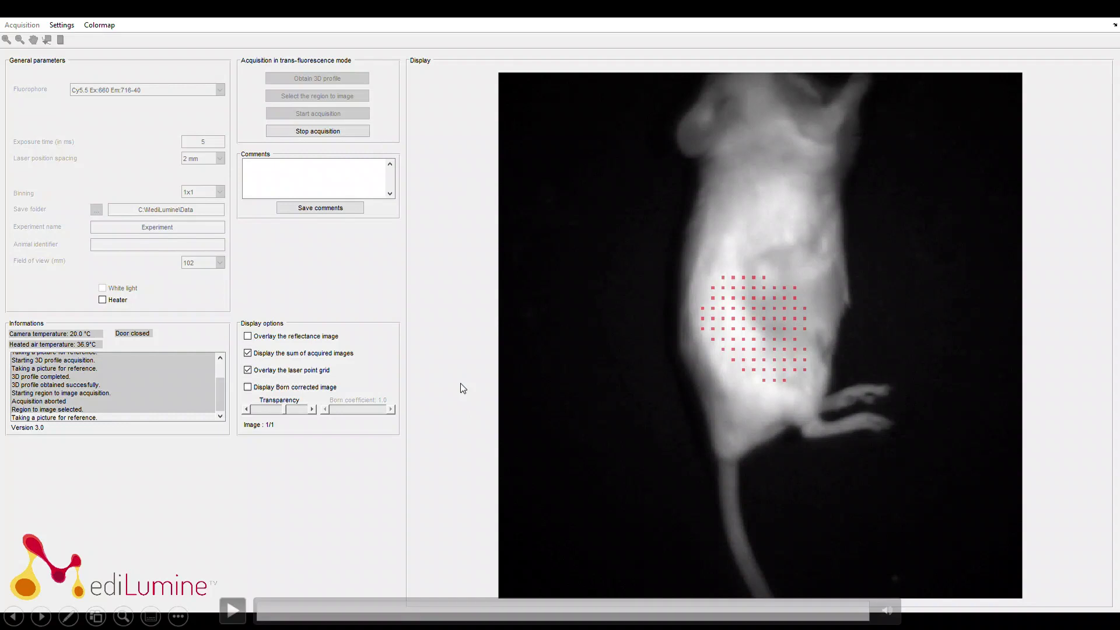
Step: Exit the slide show and switch to the NIFTI folder in File Explorer
{"action": "key", "text": "Escape"}
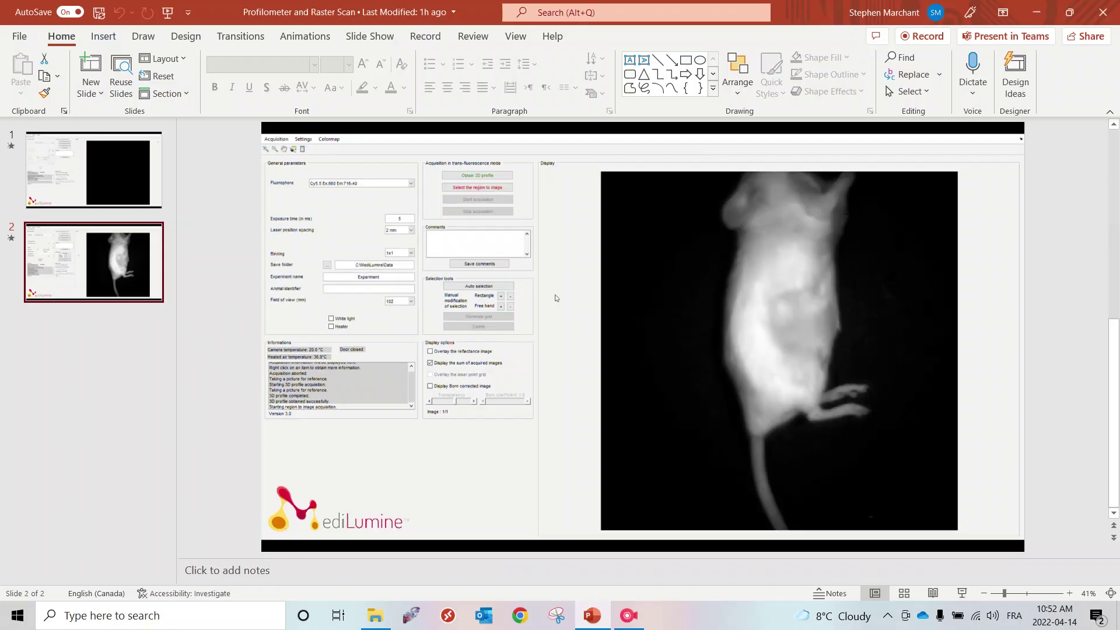
{"action": "key", "text": "super+t"}
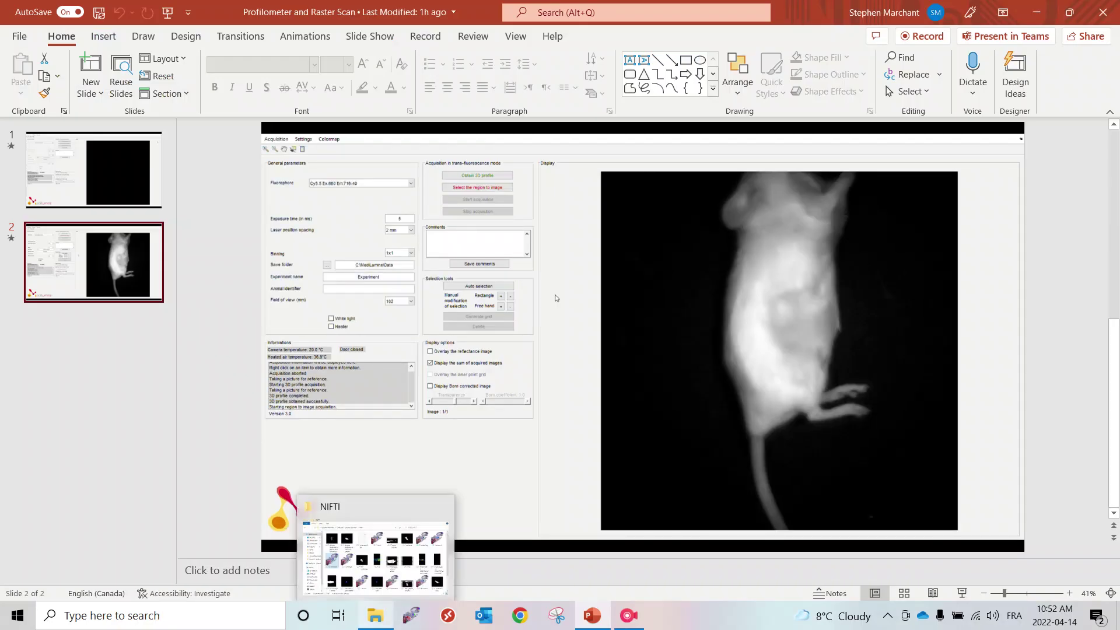
{"action": "key", "text": "Return"}
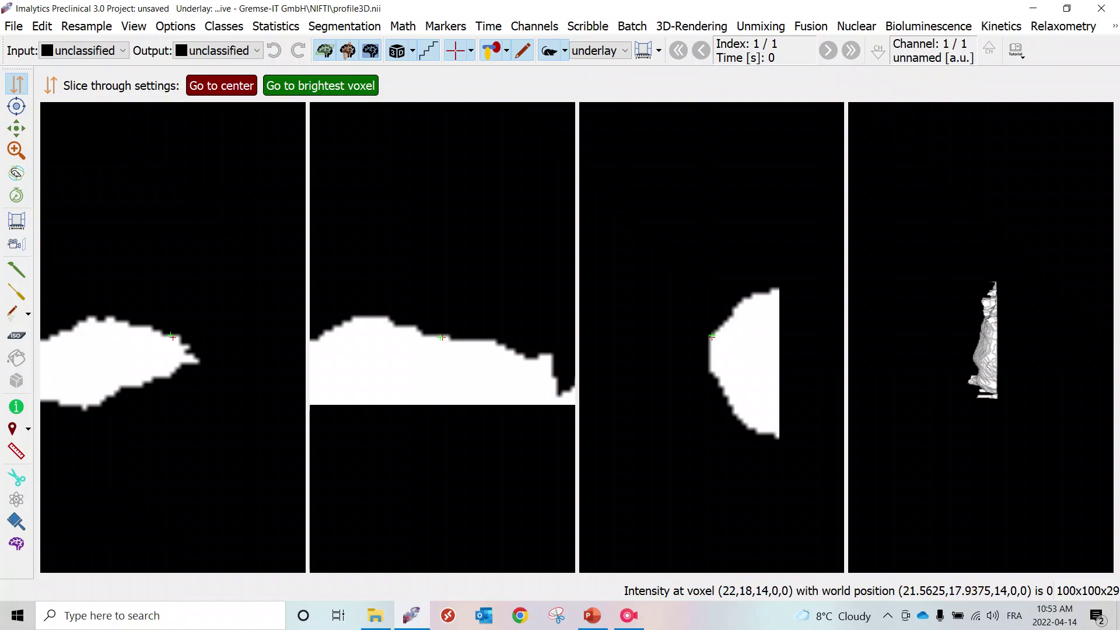
Step: Hide all three slice views so that only the 3D rendering of the profile is displayed
{"action": "left_click", "coordinate": [370, 50]}
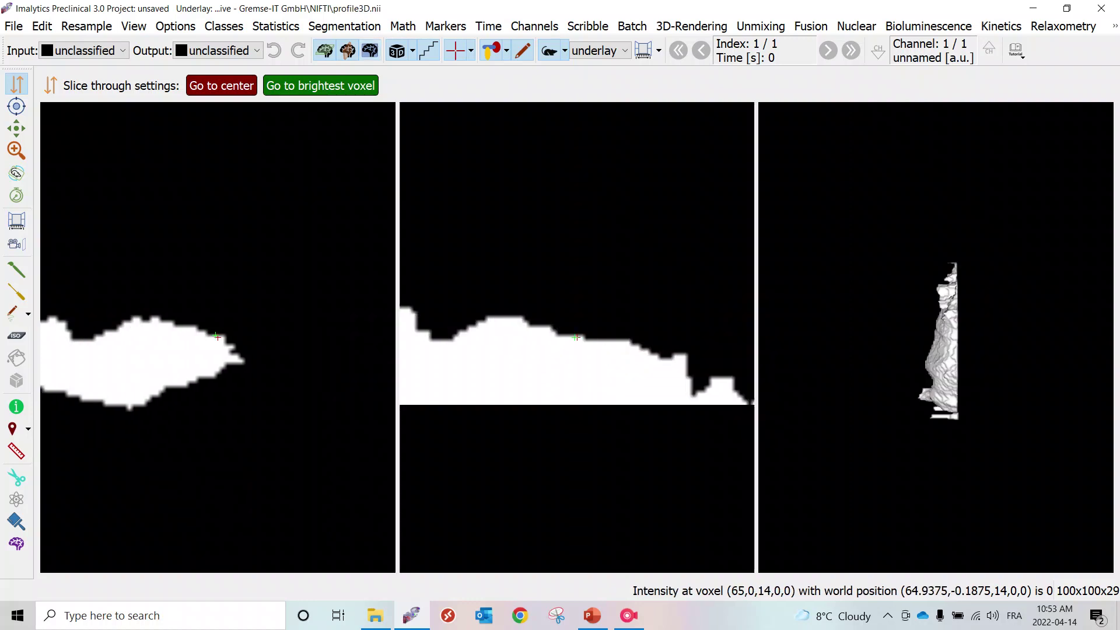
{"action": "left_click", "coordinate": [347, 51]}
{"action": "left_click", "coordinate": [324, 51]}
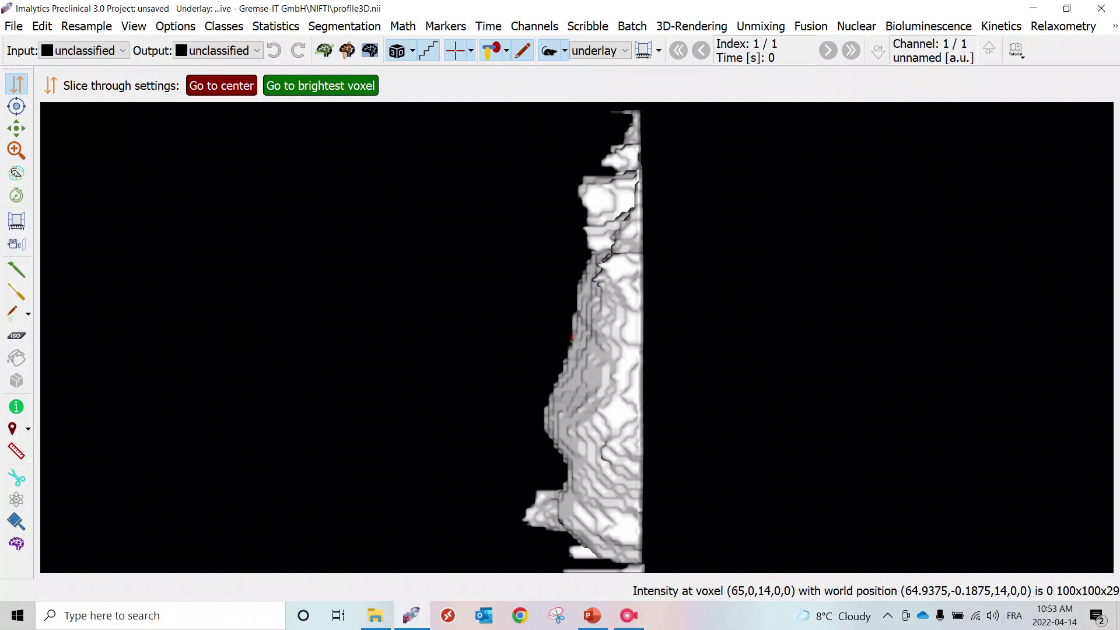
Step: Smooth the profile with an XYZ Gauss filter of 1 pixel and rotate the 3D view to the mouse's back
{"action": "left_click", "coordinate": [42, 26]}
{"action": "mouse_move", "coordinate": [117, 78]}
{"action": "left_click", "coordinate": [309, 78]}
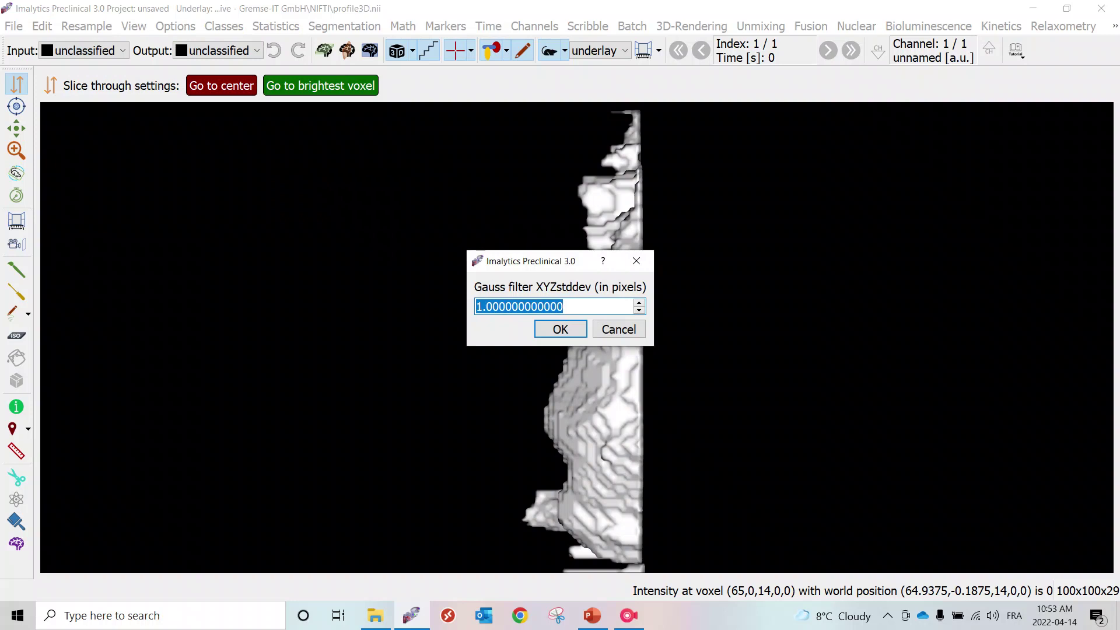
{"action": "left_click", "coordinate": [560, 327]}
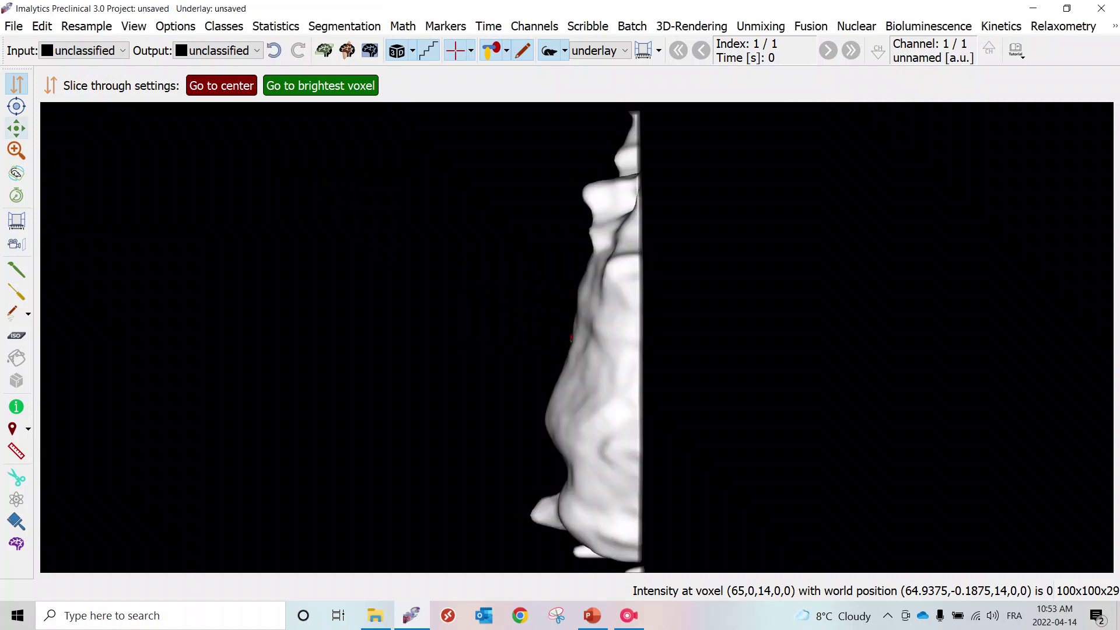
{"action": "left_click", "coordinate": [16, 173]}
{"action": "left_click_drag", "start_coordinate": [560, 338], "coordinate": [601, 288]}
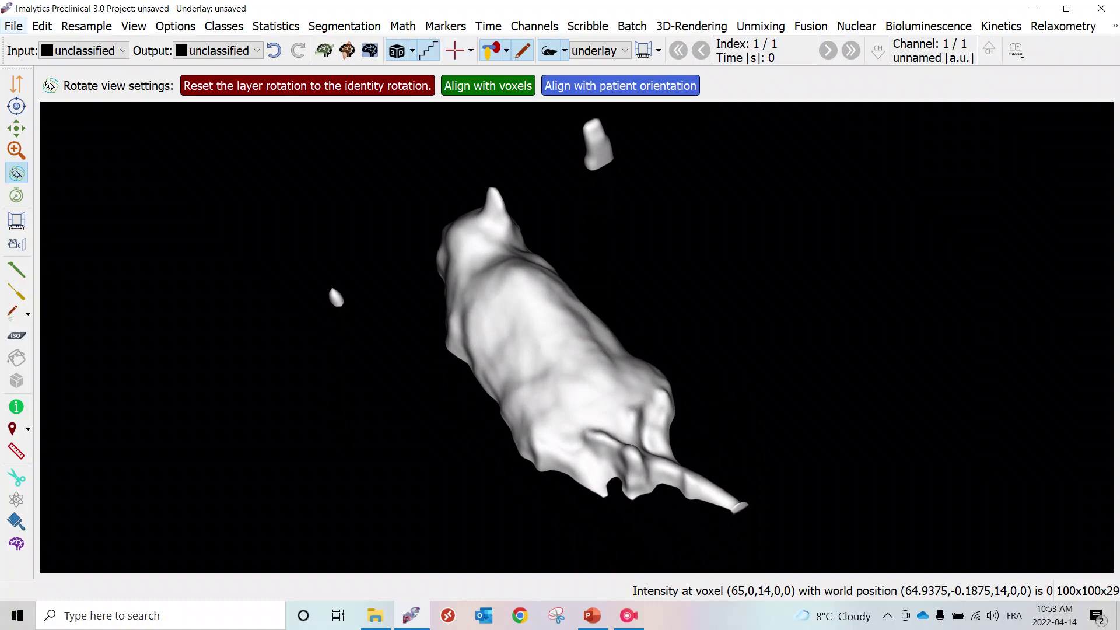
Step: Load the fluo3D file from the NIFTI folder as an overlay on the mouse profile
{"action": "left_click", "coordinate": [14, 25]}
{"action": "mouse_move", "coordinate": [41, 97]}
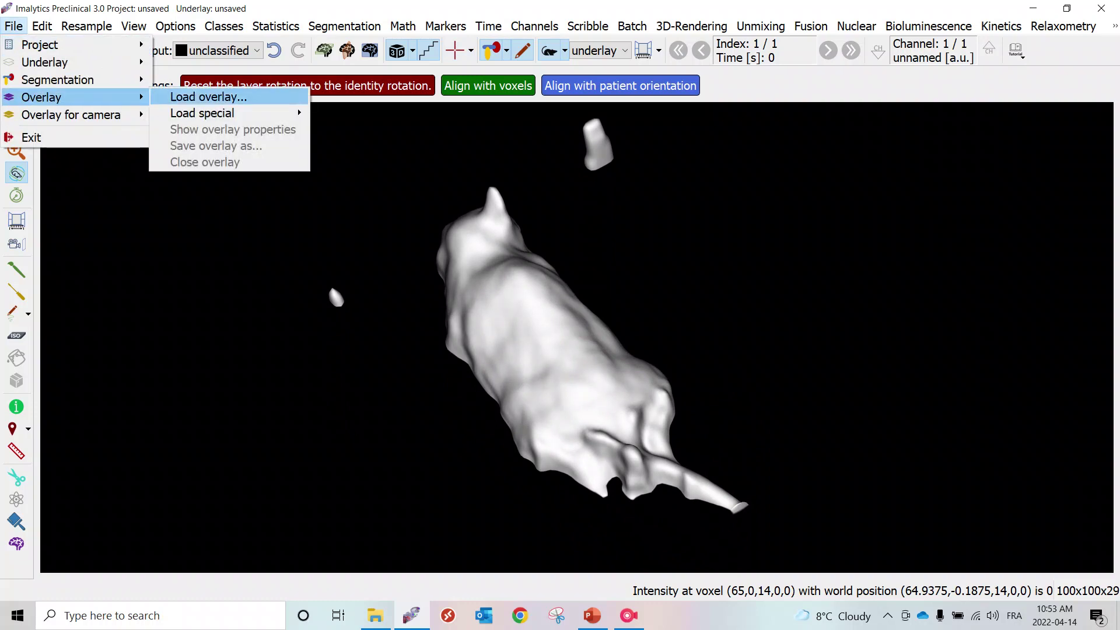
{"action": "left_click", "coordinate": [196, 96]}
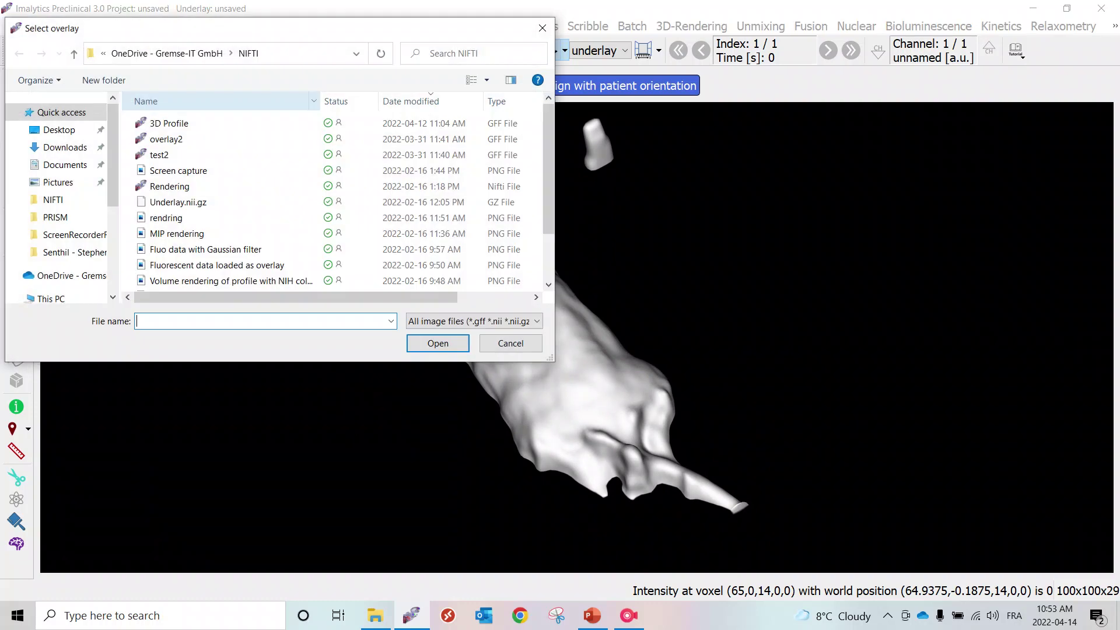
{"action": "scroll", "coordinate": [163, 153], "scroll_direction": "down", "scroll_amount": 1}
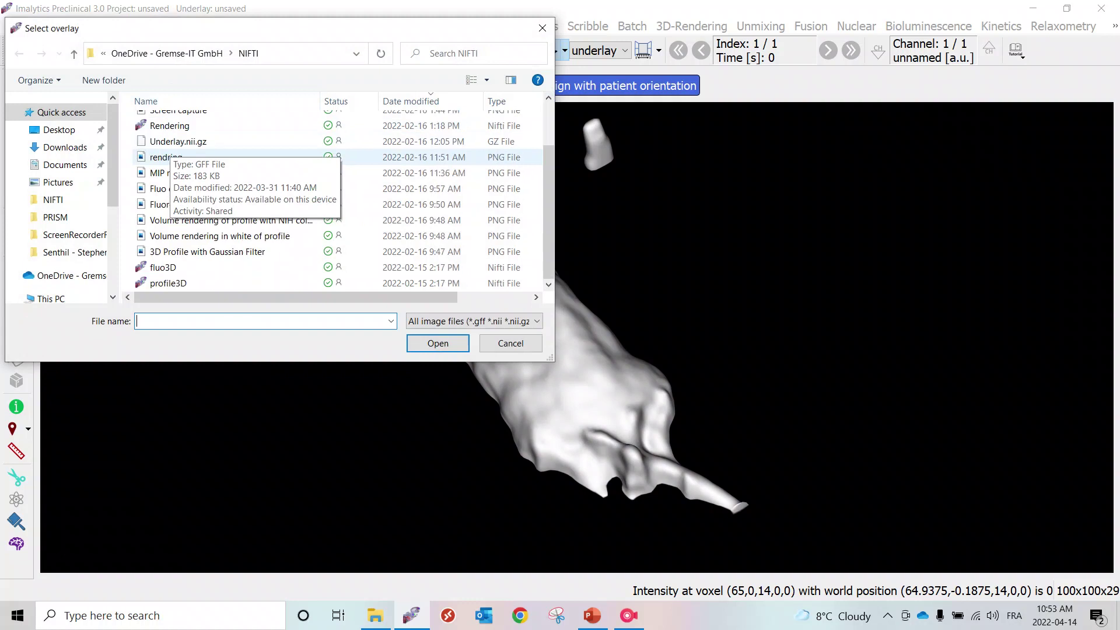
{"action": "double_click", "coordinate": [162, 267]}
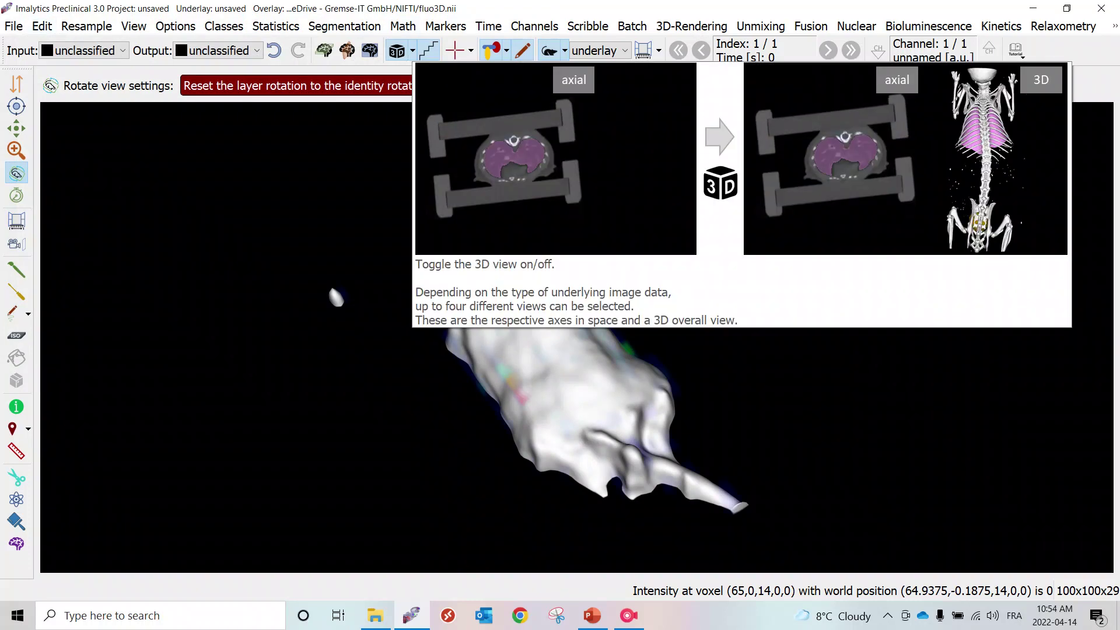
Step: Set the 3D rendering mode of the fluorescence overlay to MIP rendering
{"action": "left_click", "coordinate": [413, 51]}
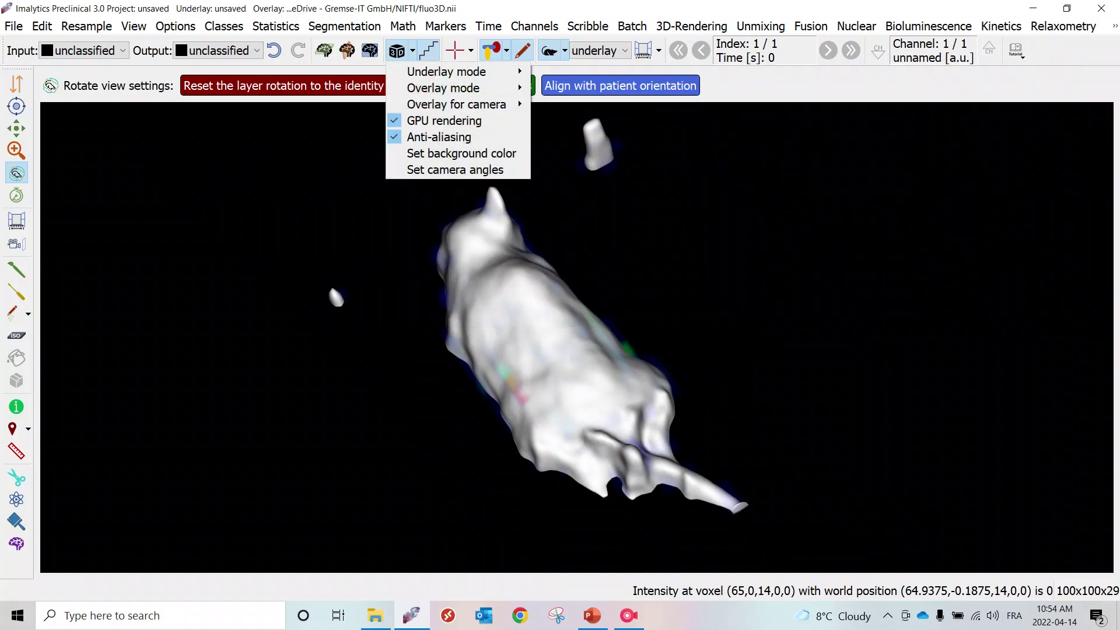
{"action": "mouse_move", "coordinate": [455, 88]}
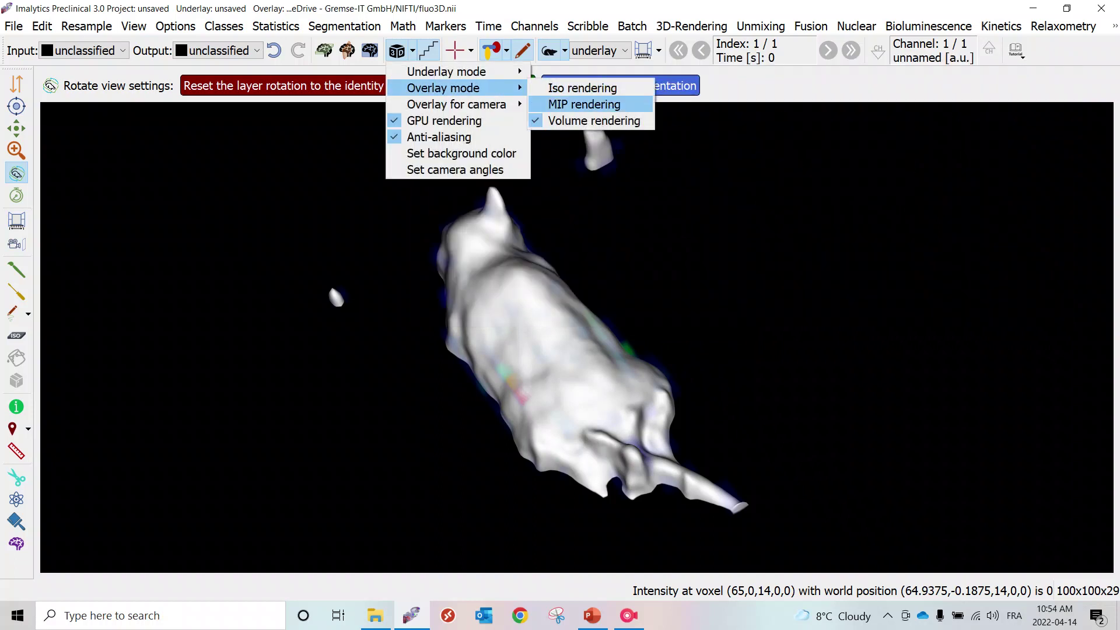
{"action": "left_click", "coordinate": [584, 104]}
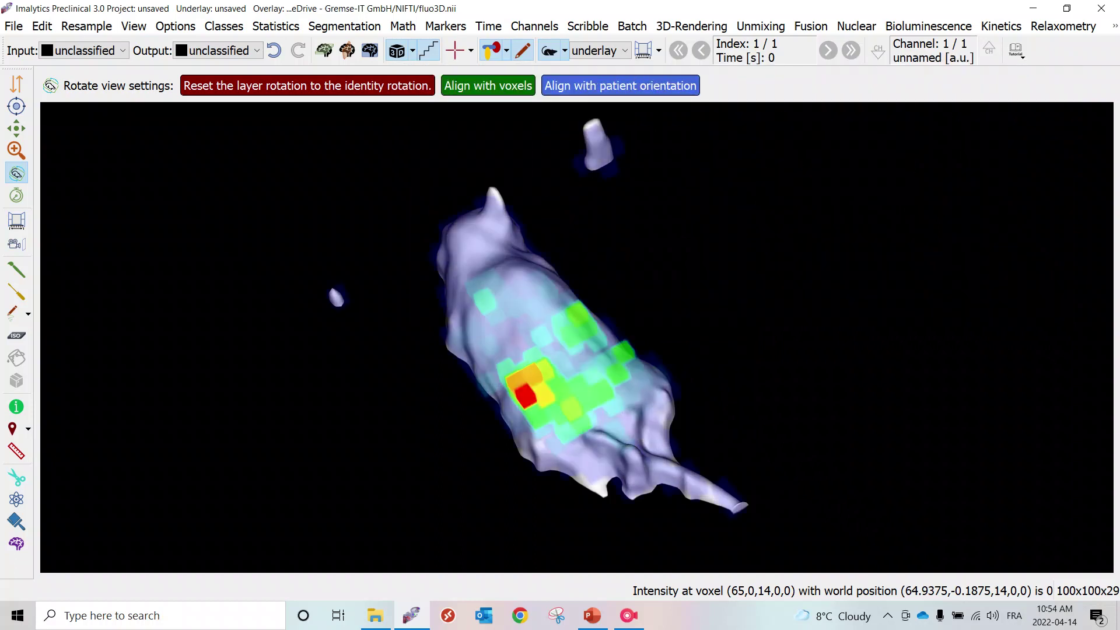
Step: Apply another XYZ Gauss filter with a standard deviation of 1 pixel to the underlay layer
{"action": "left_click", "coordinate": [42, 26]}
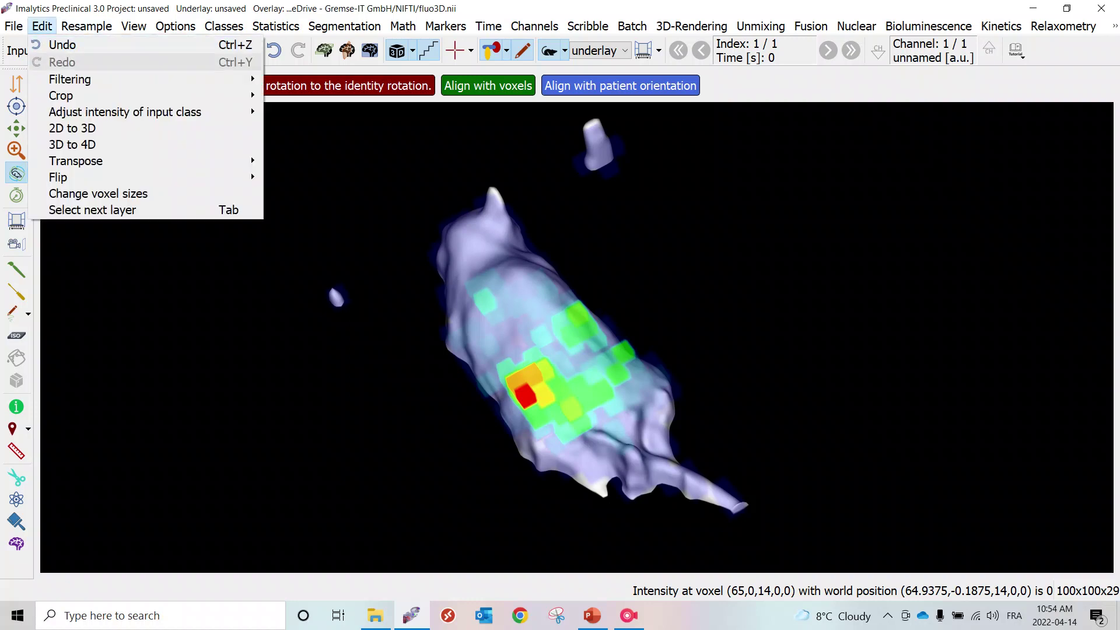
{"action": "mouse_move", "coordinate": [70, 78]}
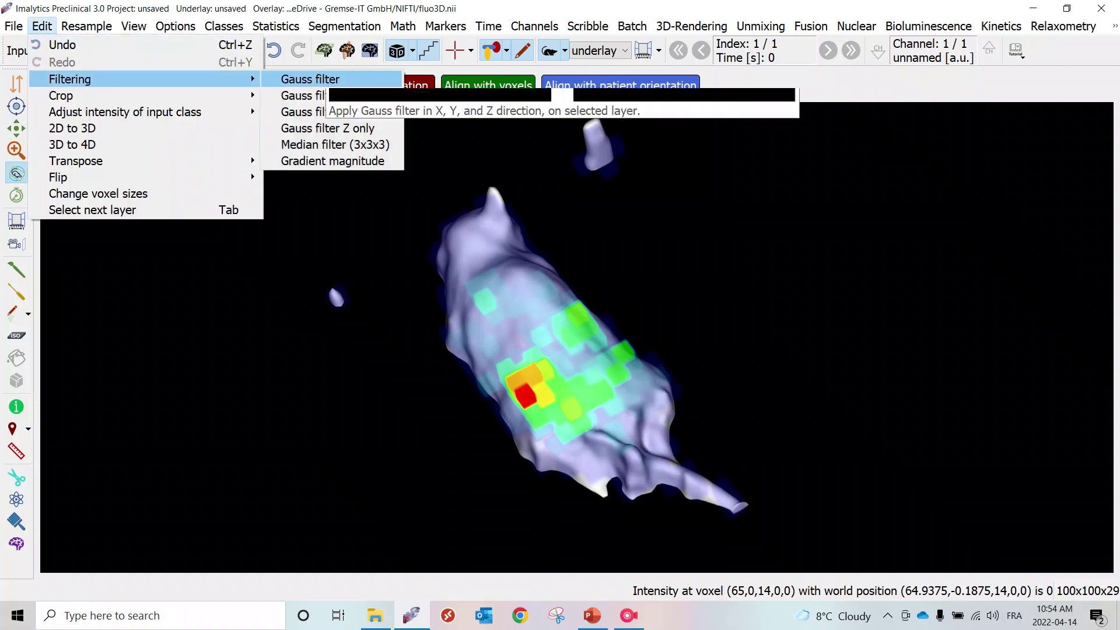
{"action": "left_click", "coordinate": [309, 78]}
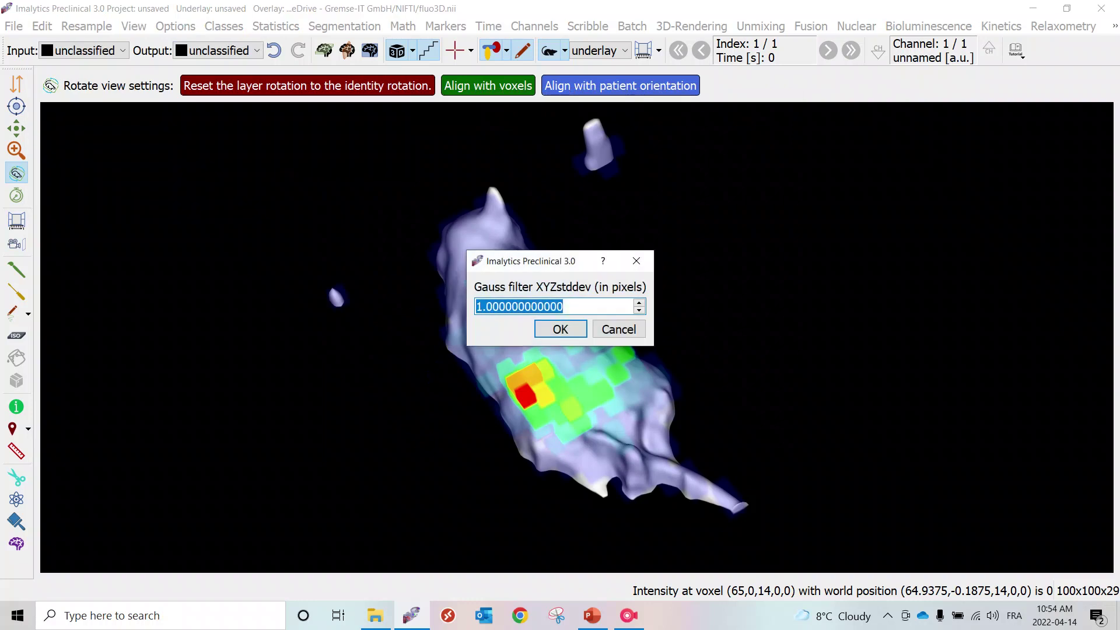
{"action": "left_click", "coordinate": [562, 327]}
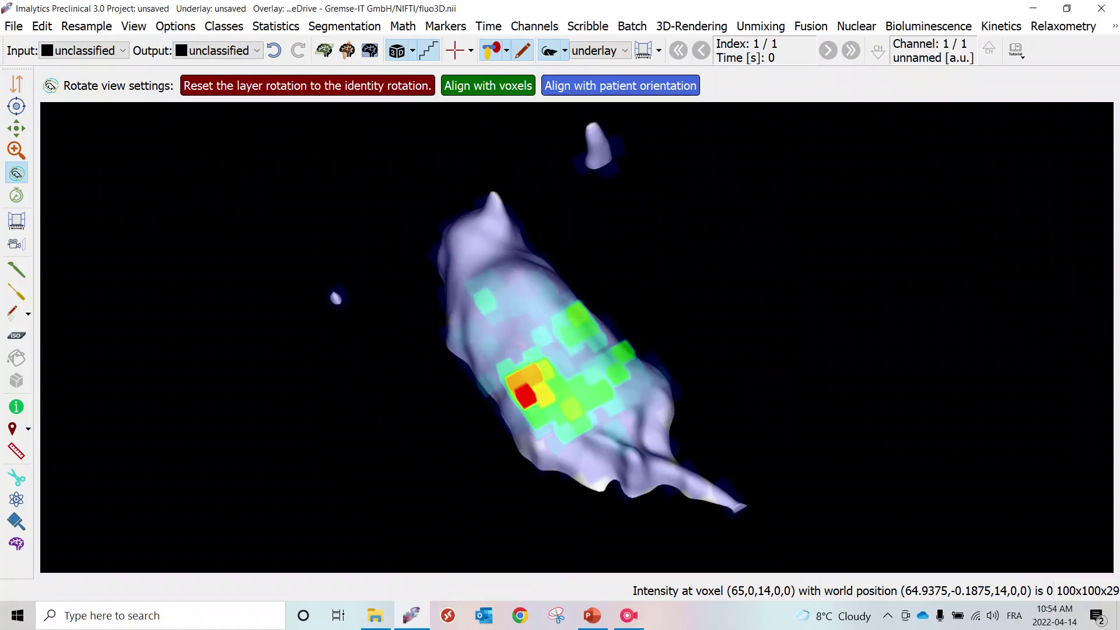
Step: Keep the underlay as the selected layer and show all three slice views beside the 3D view
{"action": "left_click", "coordinate": [598, 51]}
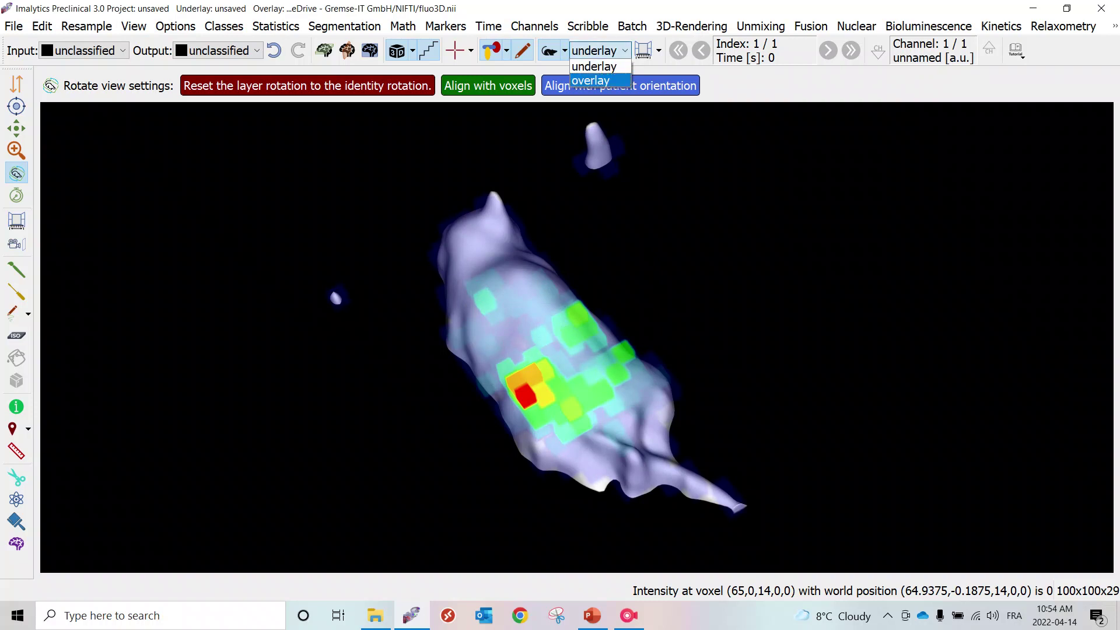
{"action": "left_click", "coordinate": [594, 66]}
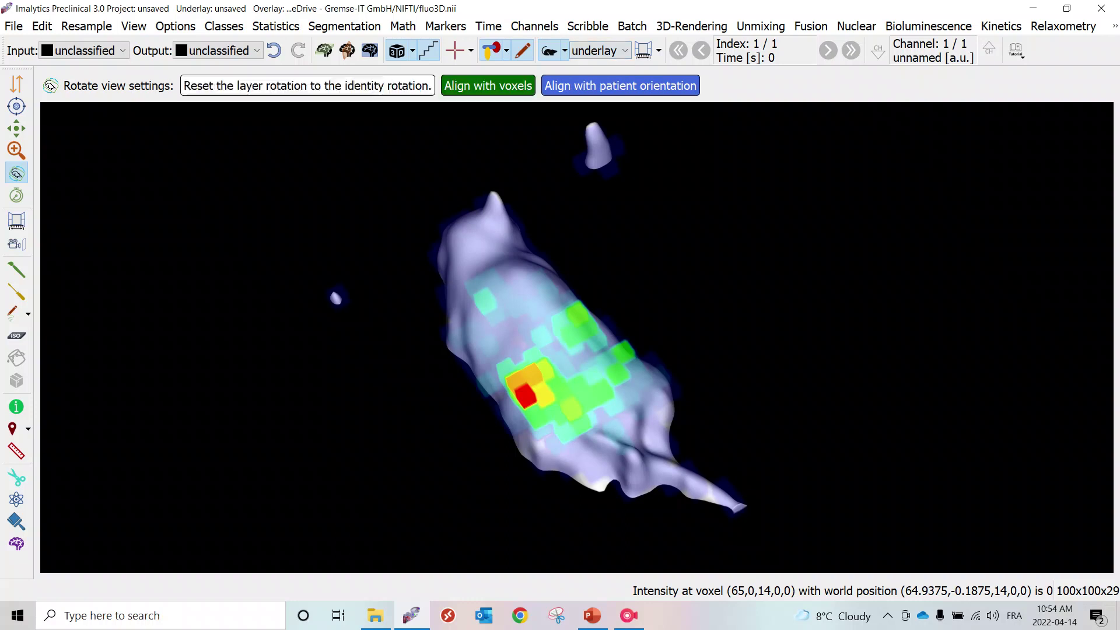
{"action": "left_click", "coordinate": [324, 50]}
{"action": "left_click", "coordinate": [347, 51]}
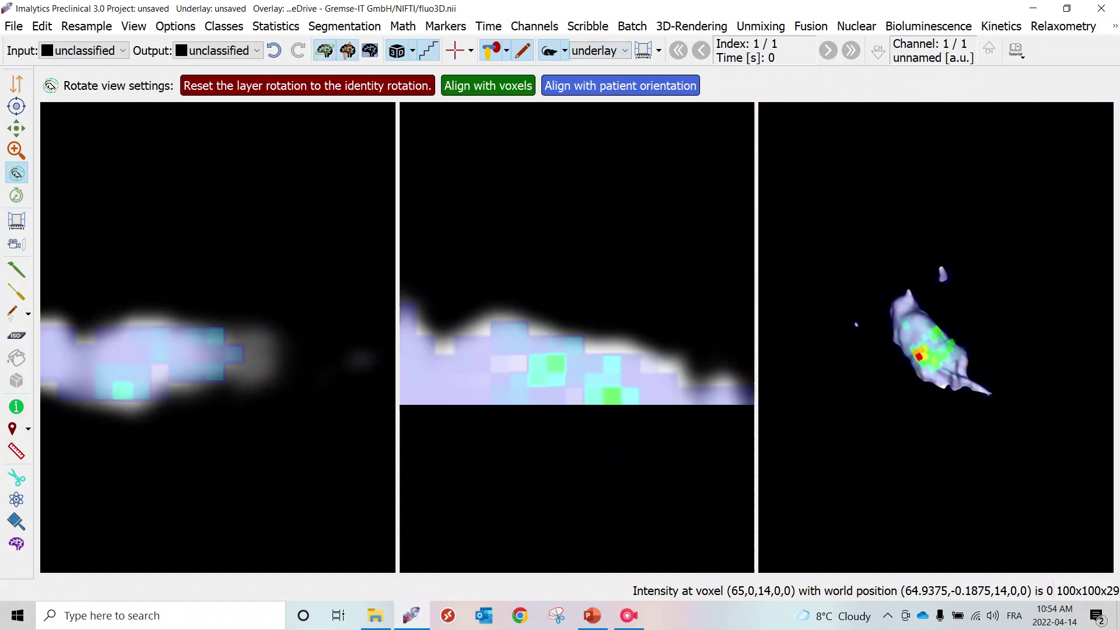
{"action": "left_click", "coordinate": [369, 50]}
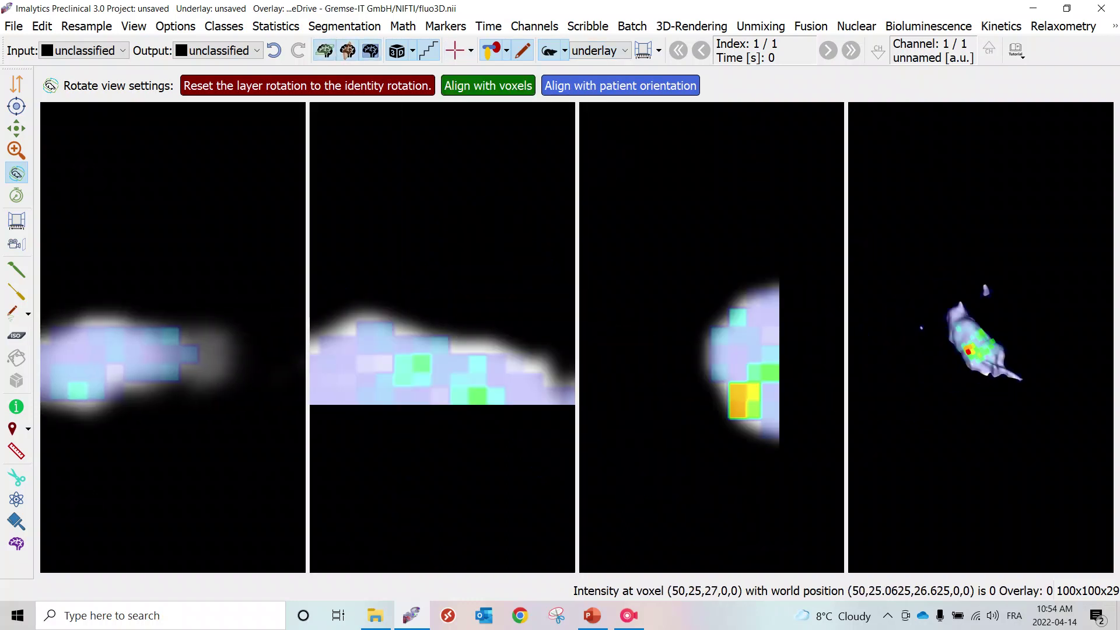
Step: Lower the maximum of the underlay's White intensity range so the mouse profile displays brighter
{"action": "left_click", "coordinate": [643, 50]}
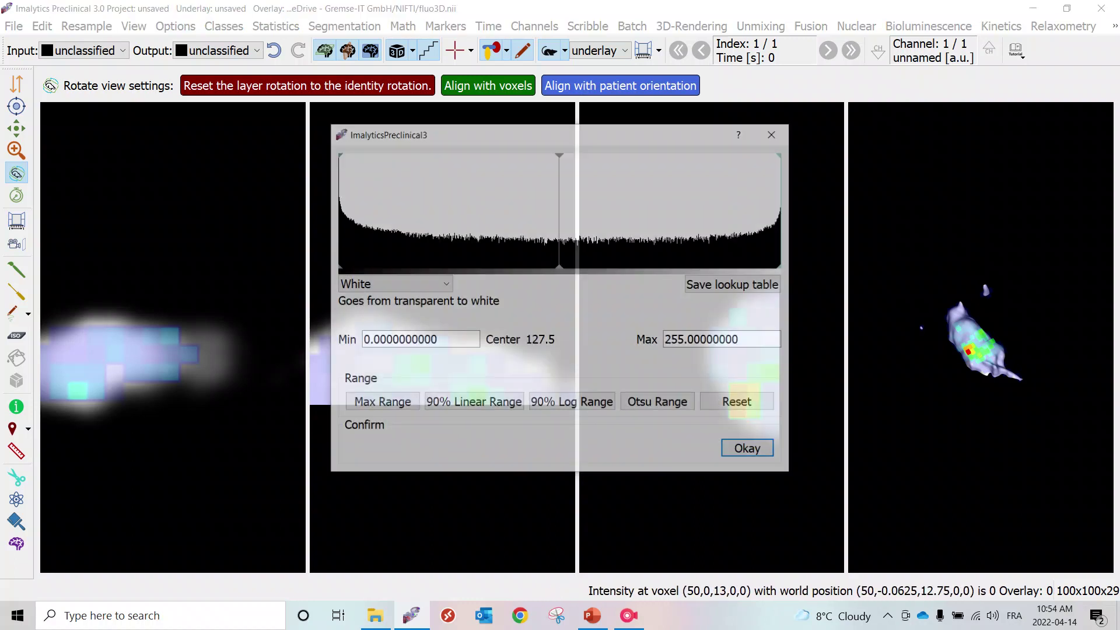
{"action": "left_click_drag", "start_coordinate": [525, 125], "coordinate": [831, 12]}
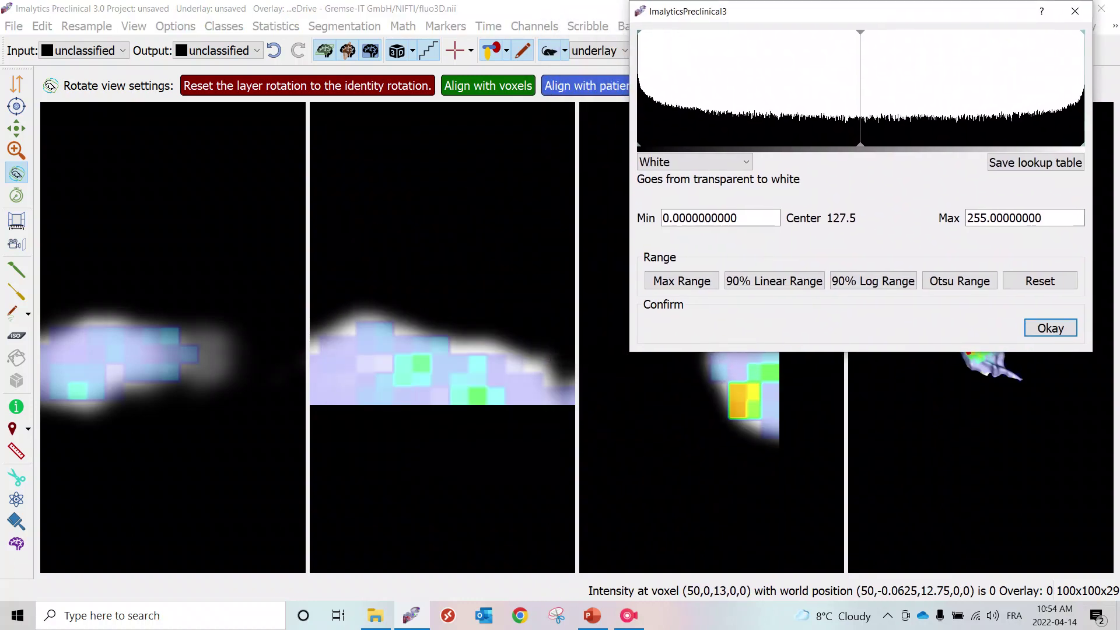
{"action": "mouse_move", "coordinate": [1082, 87]}
{"action": "left_mouse_down"}
{"action": "mouse_move", "coordinate": [658, 88]}
{"action": "mouse_move", "coordinate": [737, 88]}
{"action": "left_mouse_up"}
{"action": "left_click", "coordinate": [1050, 328]}
Step: Make the overlay the selected layer and hide all slice views, keeping only the 3D view
{"action": "left_click", "coordinate": [597, 51]}
{"action": "left_click", "coordinate": [591, 81]}
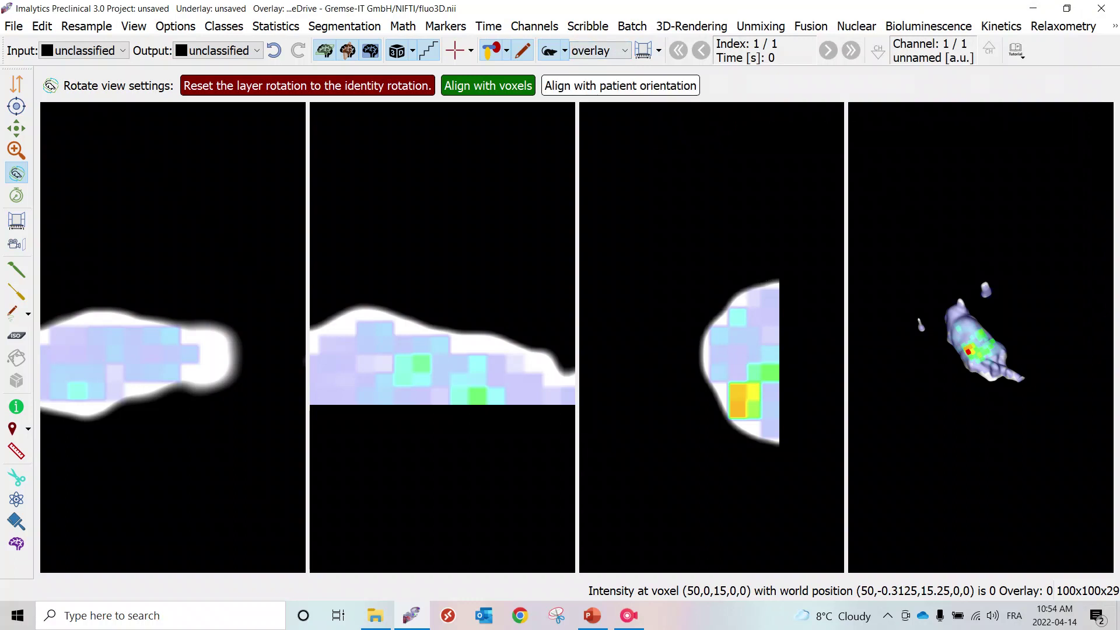
{"action": "left_click", "coordinate": [370, 51]}
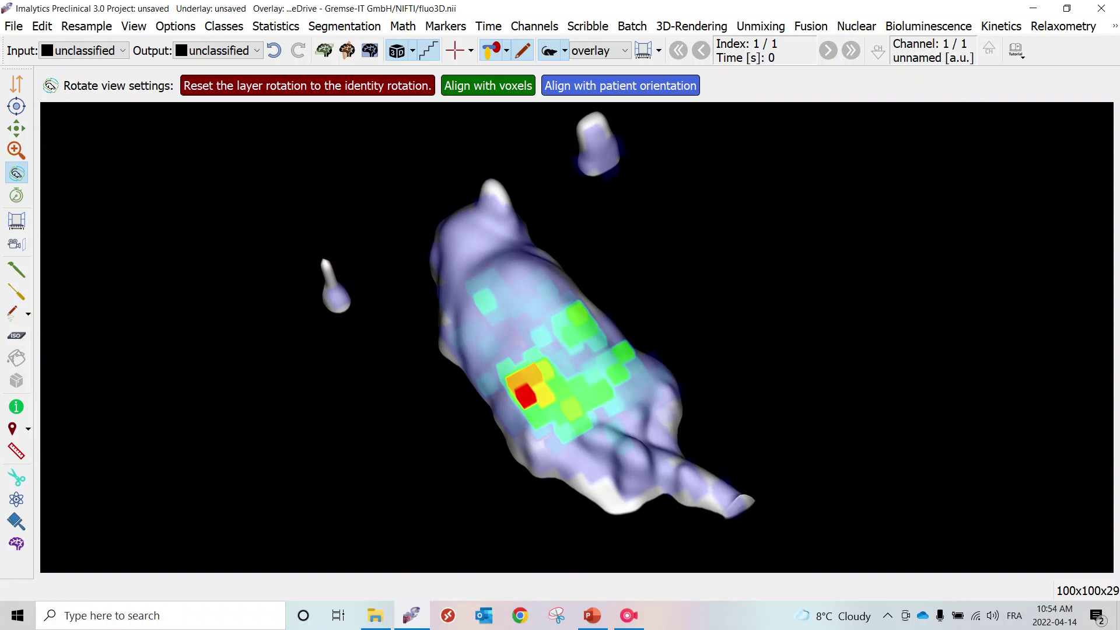
Step: Apply an XYZ Gauss filter with a standard deviation of 1 pixel to the fluorescence overlay
{"action": "left_click", "coordinate": [42, 26]}
{"action": "mouse_move", "coordinate": [75, 79]}
{"action": "left_click", "coordinate": [306, 79]}
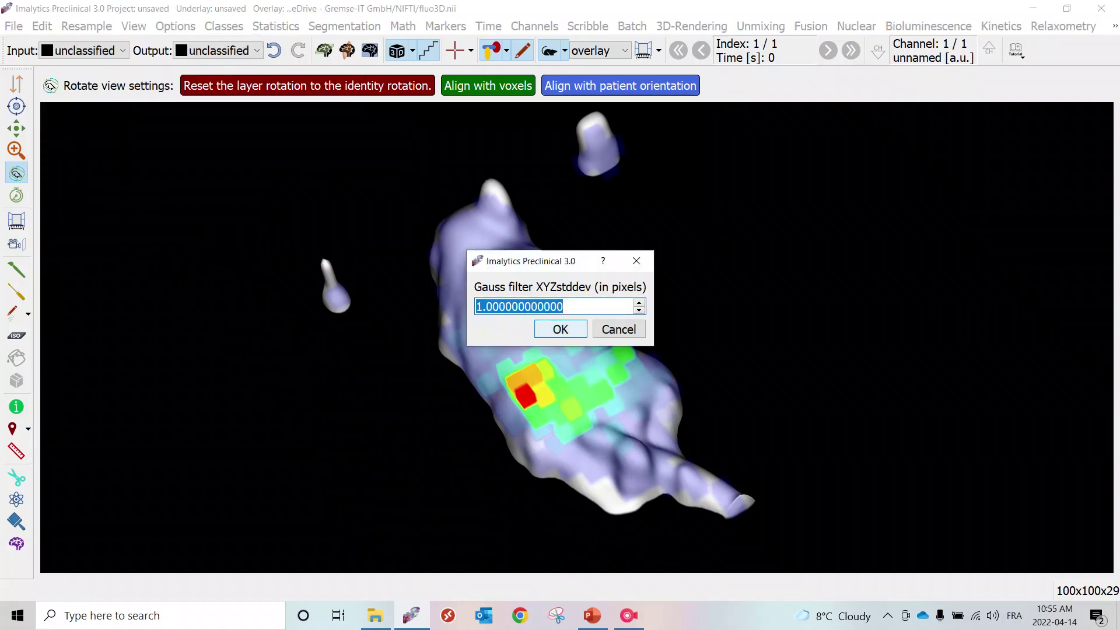
{"action": "key", "text": "Return"}
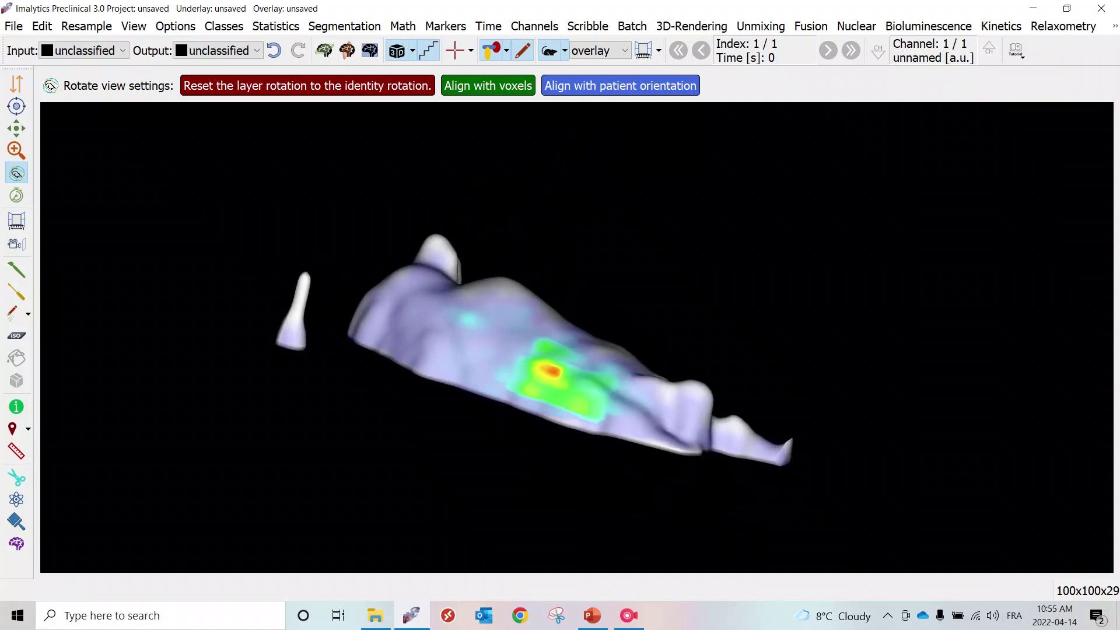
Step: Restrict the fluorescence overlay's NIH color range to the high intensities by raising its minimum and setting its maximum to 233.362
{"action": "right_click", "coordinate": [663, 191]}
{"action": "key", "text": "Escape"}
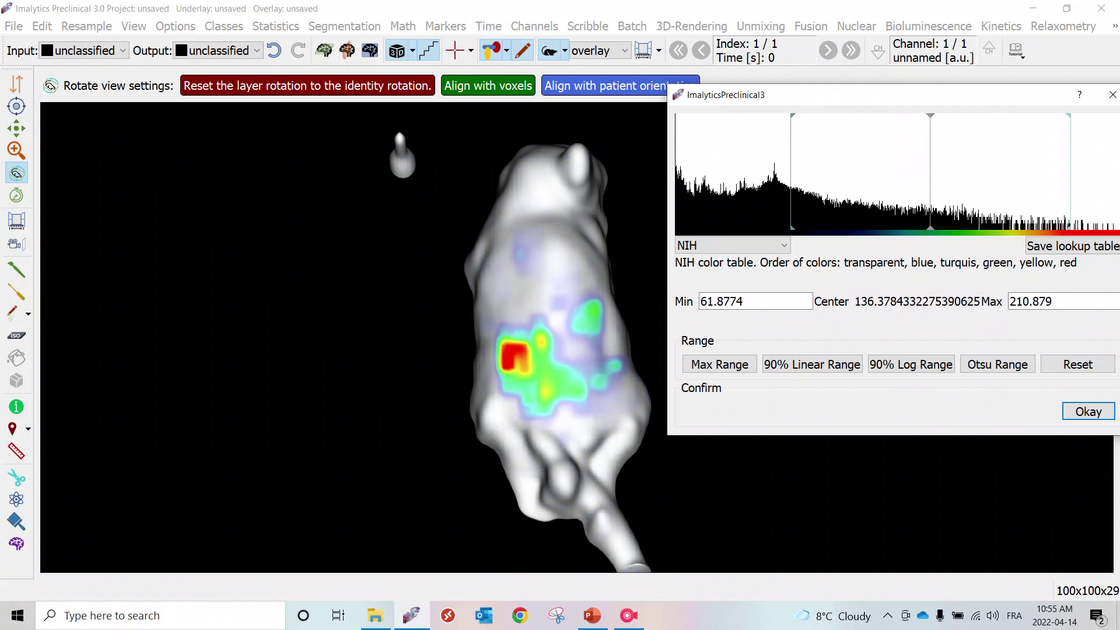
{"action": "left_click_drag", "start_coordinate": [1070, 115], "coordinate": [1044, 115]}
{"action": "left_click_drag", "start_coordinate": [917, 115], "coordinate": [946, 115]}
{"action": "mouse_move", "coordinate": [842, 115]}
{"action": "left_mouse_down"}
{"action": "mouse_move", "coordinate": [892, 115]}
{"action": "mouse_move", "coordinate": [880, 115]}
{"action": "left_mouse_up"}
{"action": "mouse_move", "coordinate": [966, 115]}
{"action": "left_mouse_down"}
{"action": "mouse_move", "coordinate": [951, 115]}
{"action": "mouse_move", "coordinate": [1025, 115]}
{"action": "left_mouse_up"}
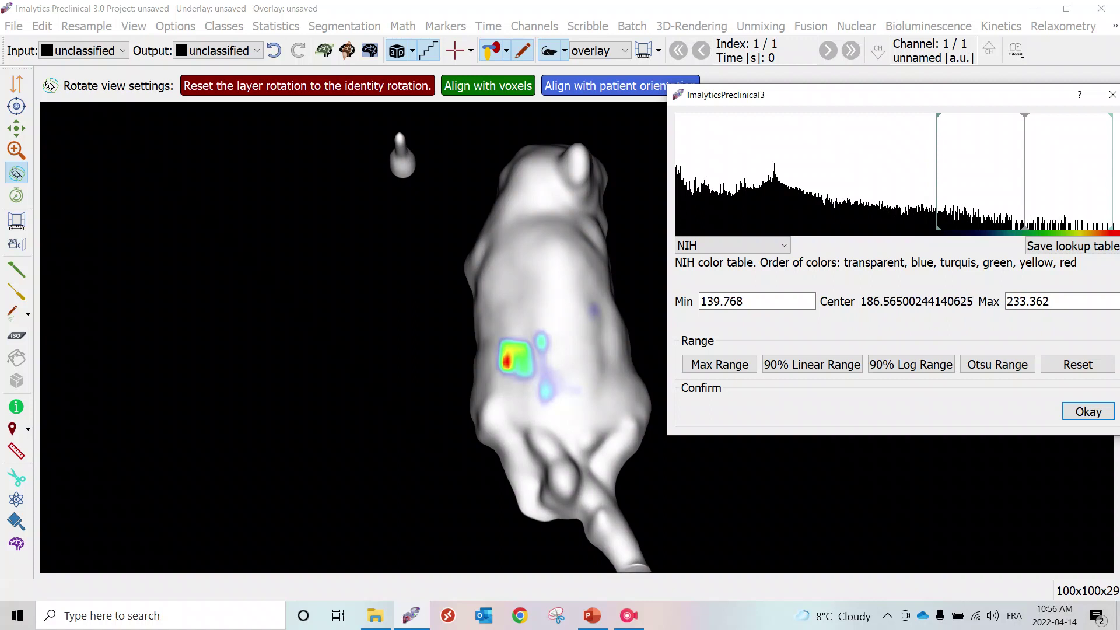
{"action": "left_click_drag", "start_coordinate": [938, 115], "coordinate": [892, 115]}
{"action": "left_click", "coordinate": [1088, 412]}
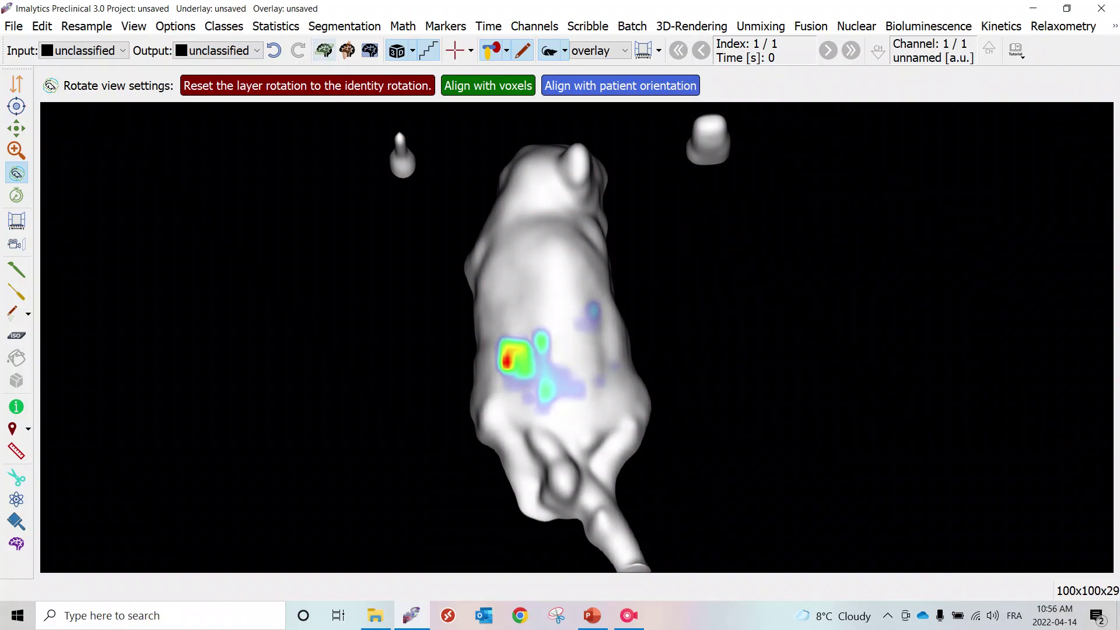
Step: Show all three slice views beside the 3D view of the mouse
{"action": "left_click", "coordinate": [324, 50]}
{"action": "left_click", "coordinate": [347, 50]}
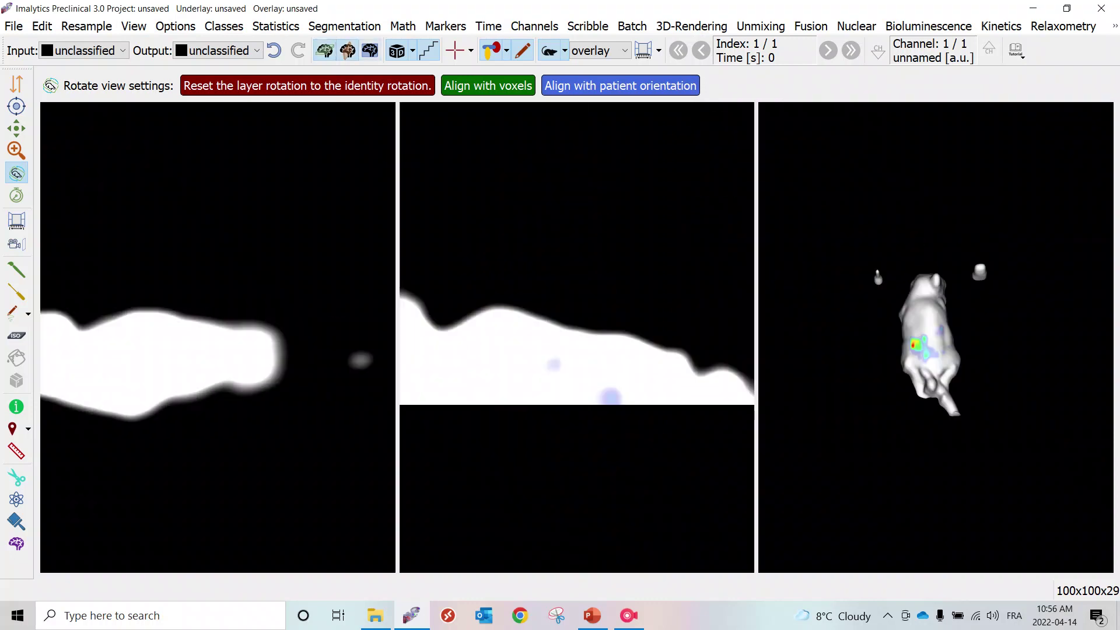
{"action": "left_click", "coordinate": [370, 50]}
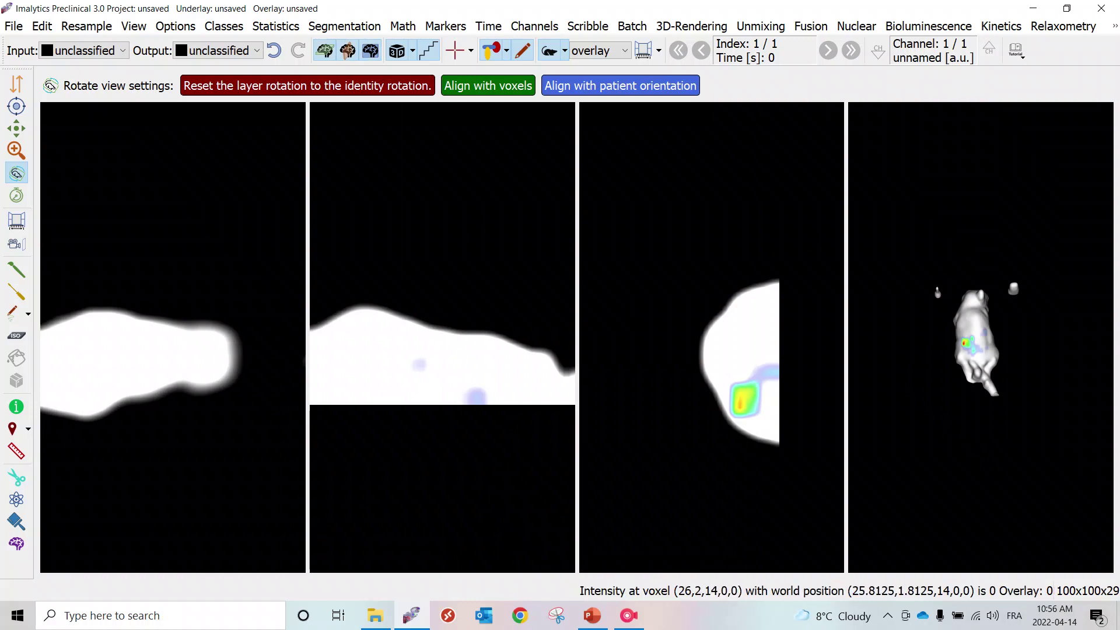
Step: Slice through the mouse volume in the slice views to find a lengthwise section crossing the fluorescent spots
{"action": "key", "text": "s"}
{"action": "scroll", "coordinate": [173, 337], "scroll_direction": "down", "scroll_amount": 3}
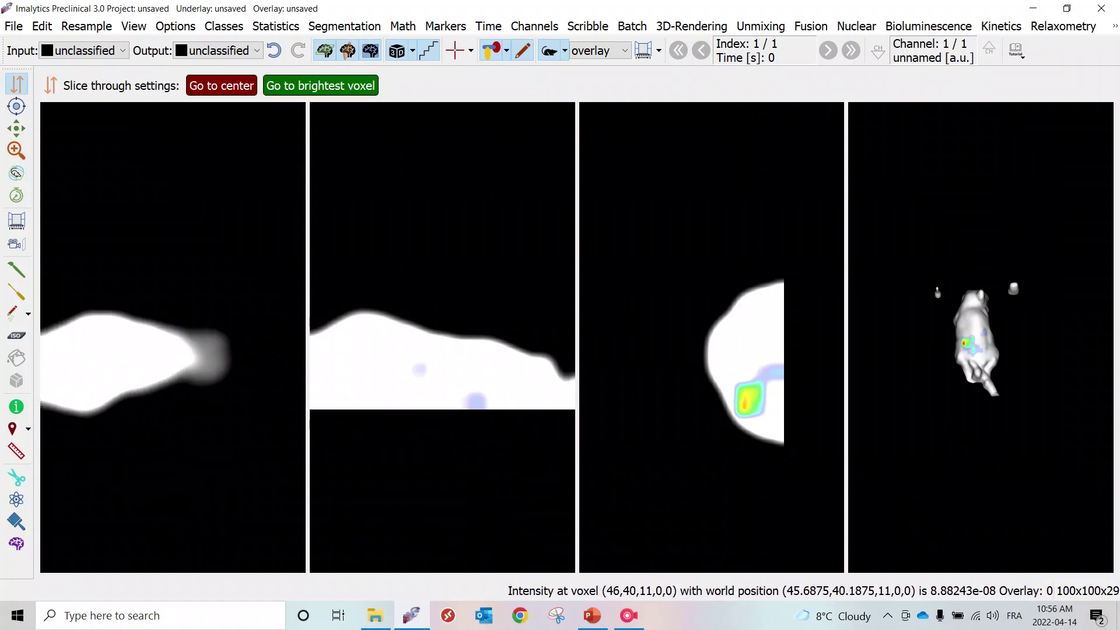
{"action": "scroll", "coordinate": [173, 362], "scroll_direction": "down", "scroll_amount": 8}
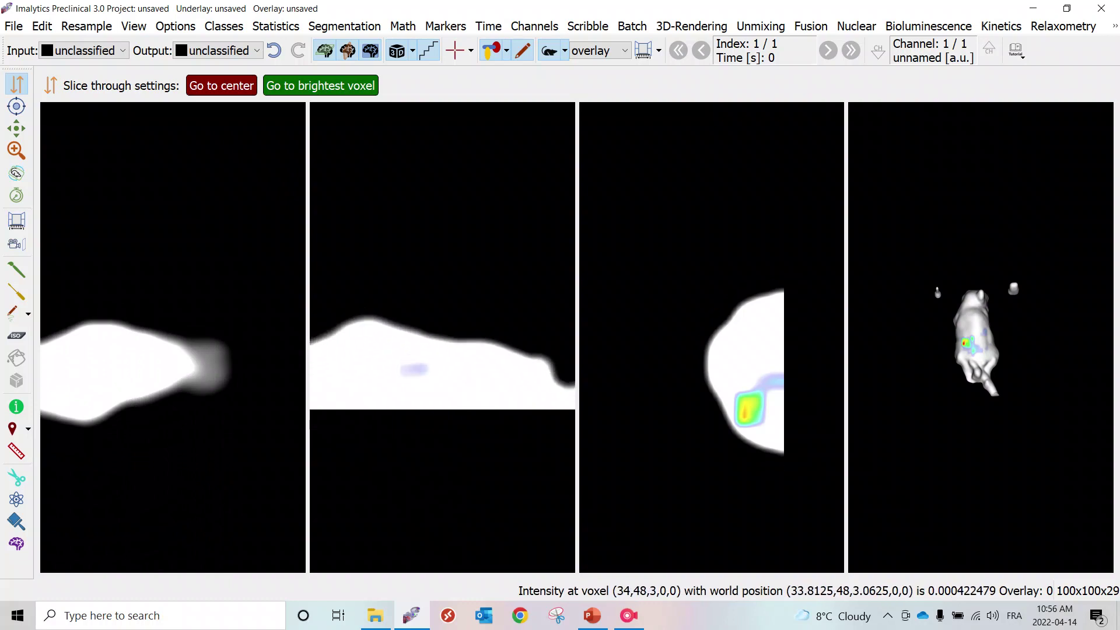
{"action": "scroll", "coordinate": [172, 362], "scroll_direction": "up", "scroll_amount": 3}
{"action": "scroll", "coordinate": [173, 362], "scroll_direction": "down", "scroll_amount": 3}
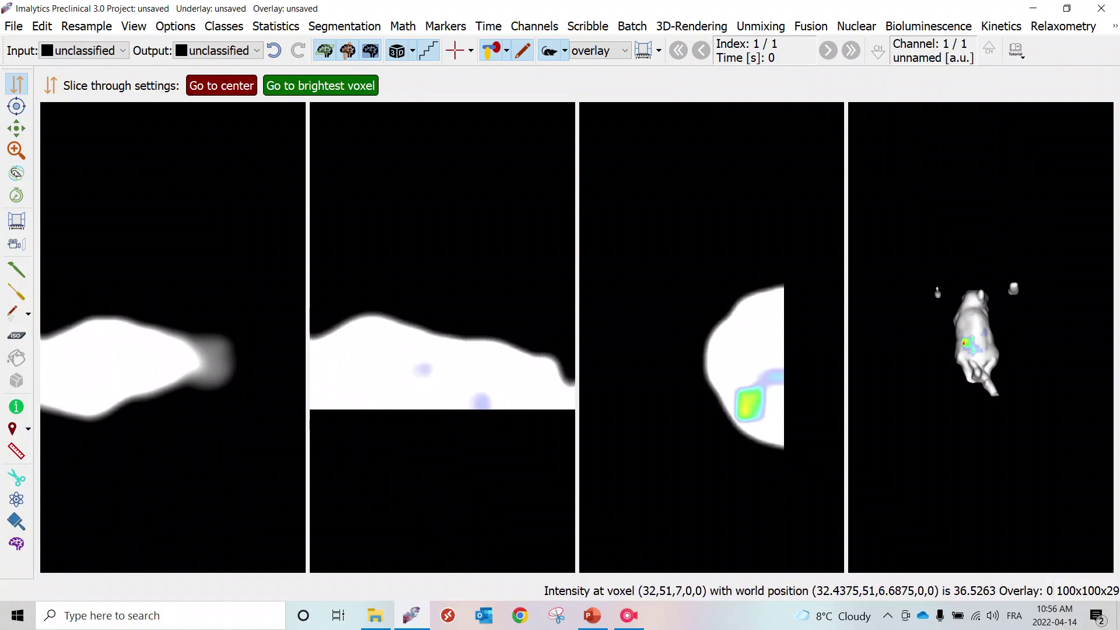
{"action": "scroll", "coordinate": [173, 350], "scroll_direction": "down", "scroll_amount": 5}
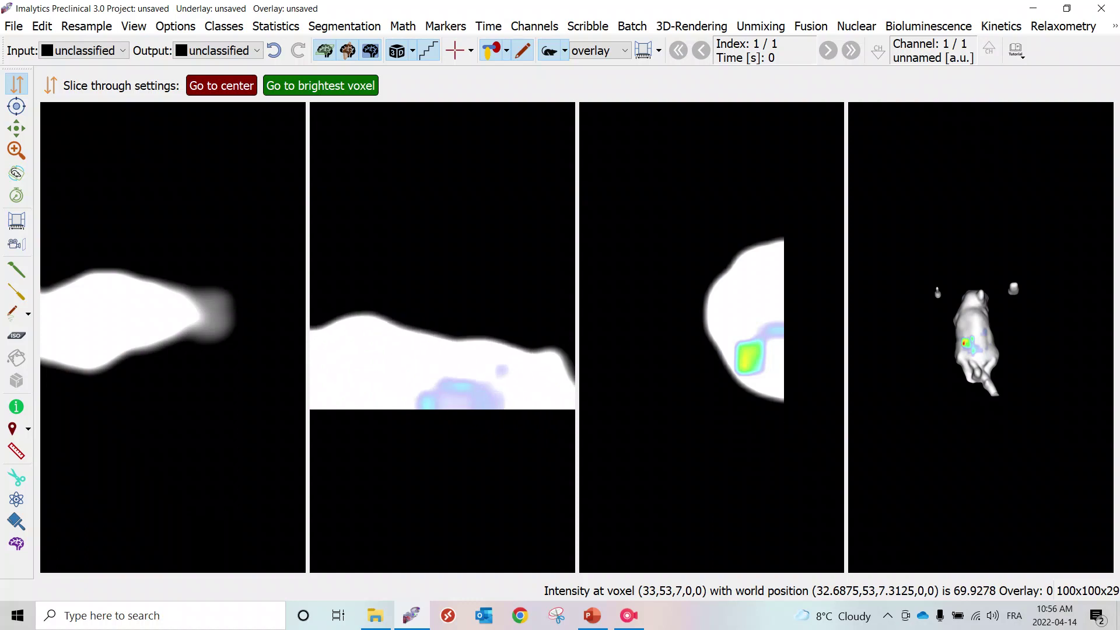
{"action": "scroll", "coordinate": [172, 350], "scroll_direction": "up", "scroll_amount": 2}
{"action": "scroll", "coordinate": [172, 350], "scroll_direction": "down", "scroll_amount": 1}
{"action": "scroll", "coordinate": [172, 350], "scroll_direction": "up", "scroll_amount": 1}
Step: Measure the distance from the back surface to the fluorescence in the lengthwise slice, save it as "Depth of fluorescence", and display it in the views
{"action": "left_click", "coordinate": [17, 451]}
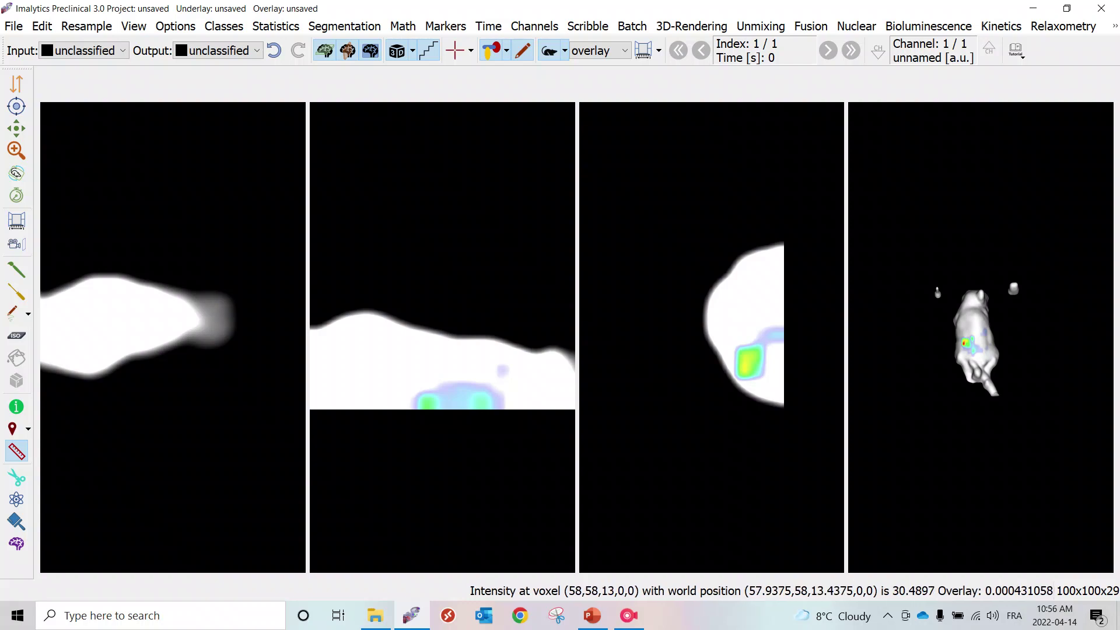
{"action": "left_click_drag", "start_coordinate": [486, 375], "coordinate": [483, 386]}
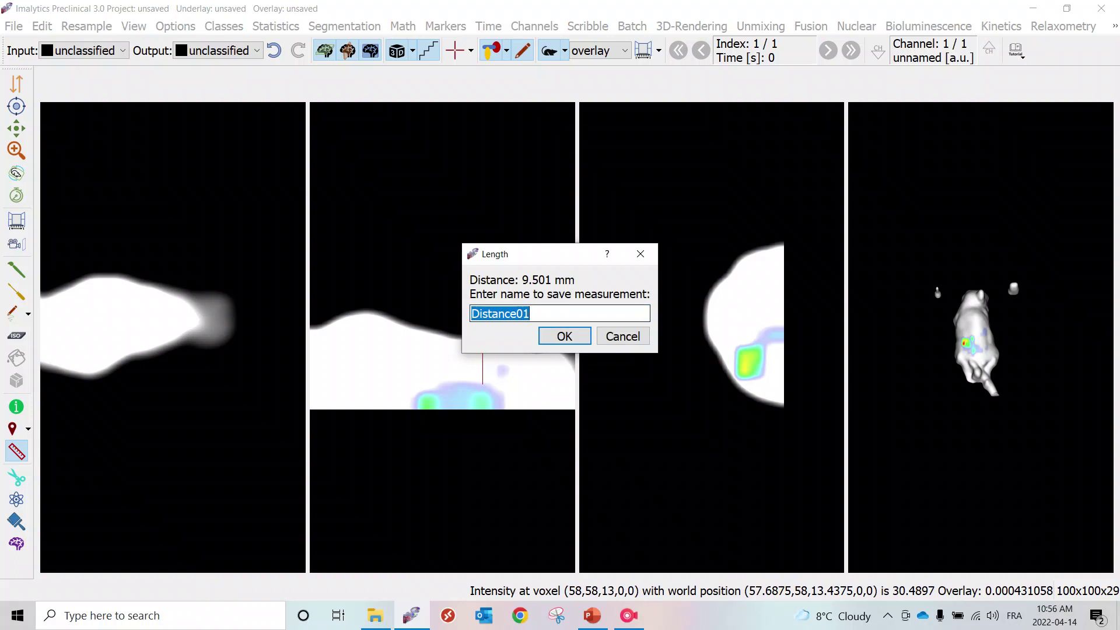
{"action": "type", "text": "Dep"}
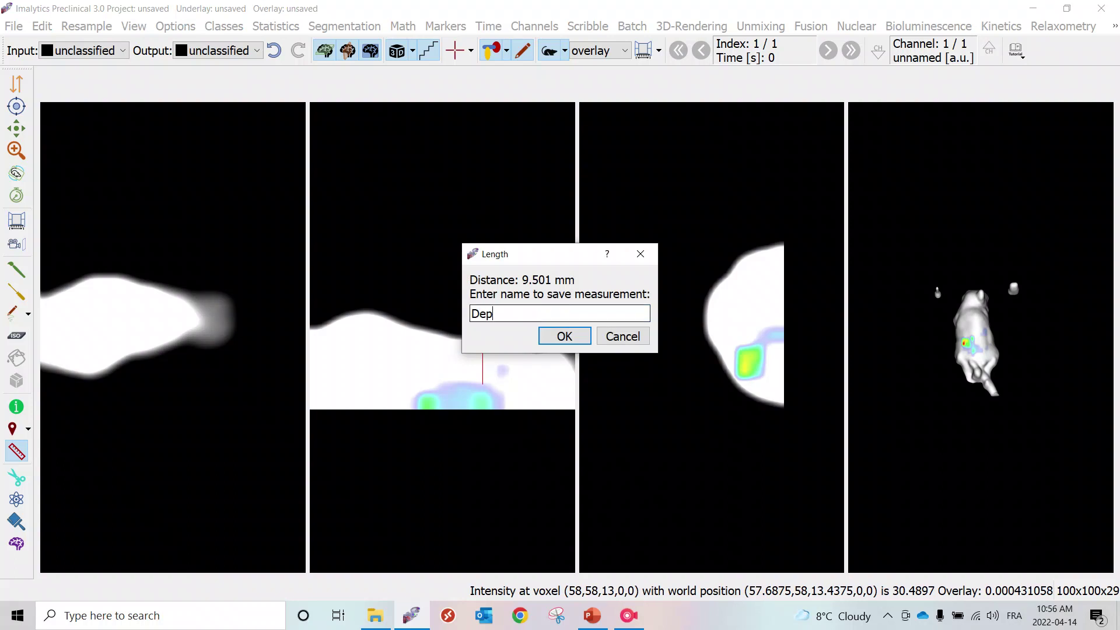
{"action": "type", "text": "th of fluorescence"}
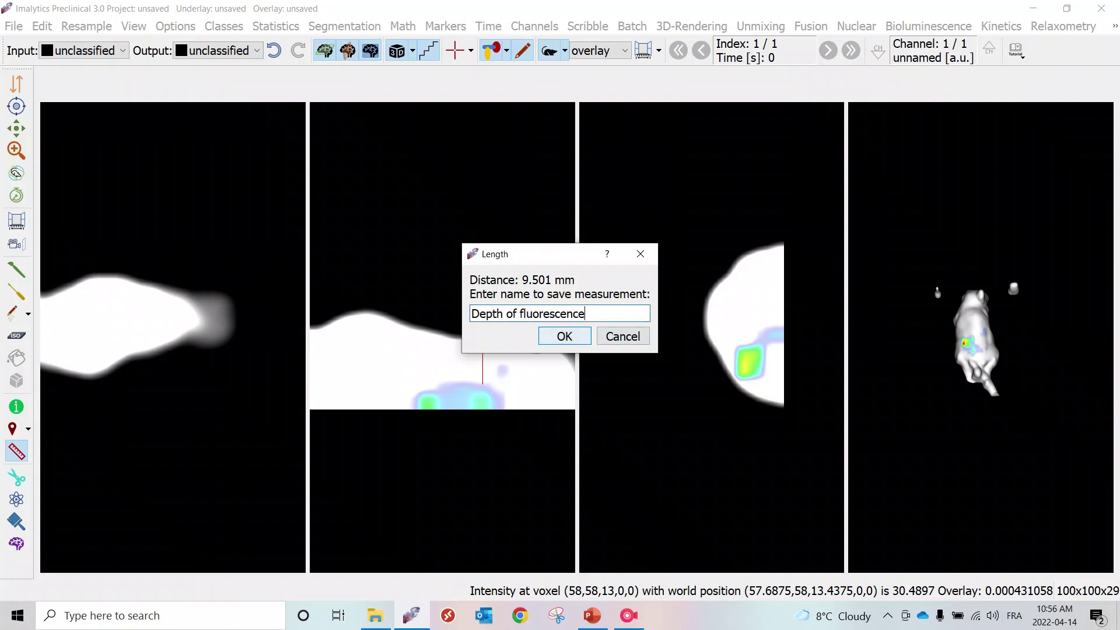
{"action": "key", "text": "Return"}
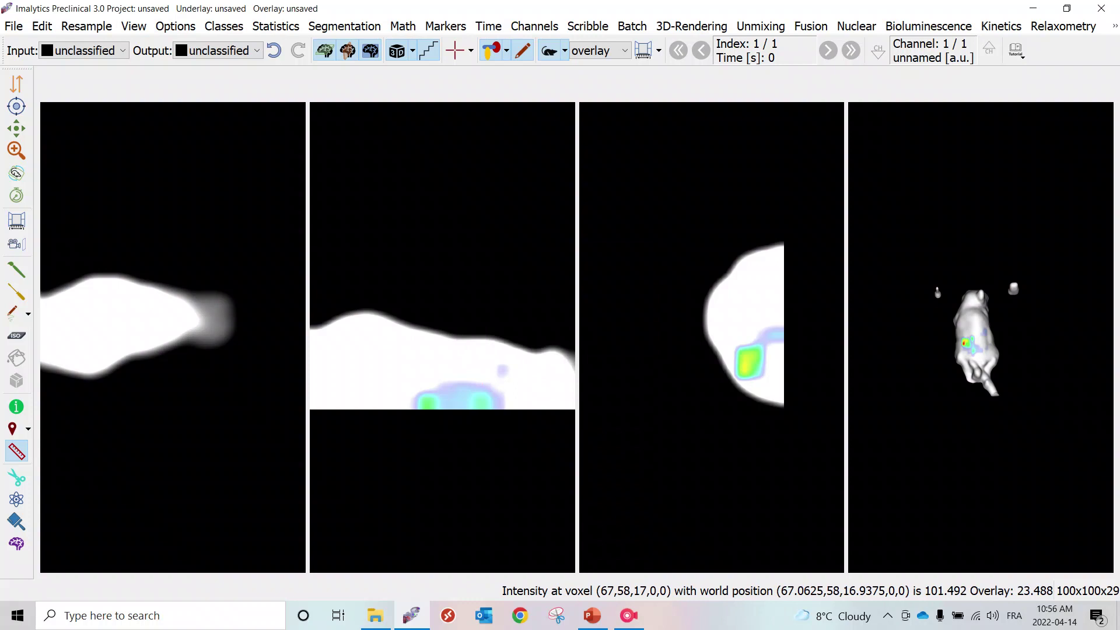
{"action": "left_click", "coordinate": [455, 50]}
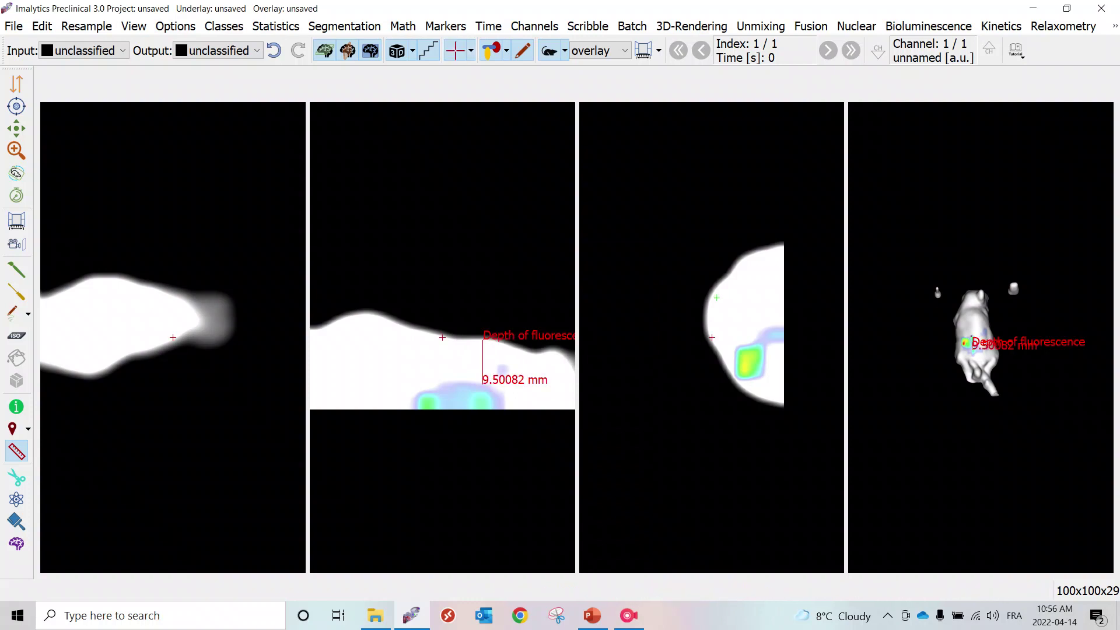
Step: Show only the 3D view and rotate the mouse to a side-on angle that presents the depth measurement
{"action": "left_click", "coordinate": [347, 51]}
{"action": "left_click", "coordinate": [348, 51]}
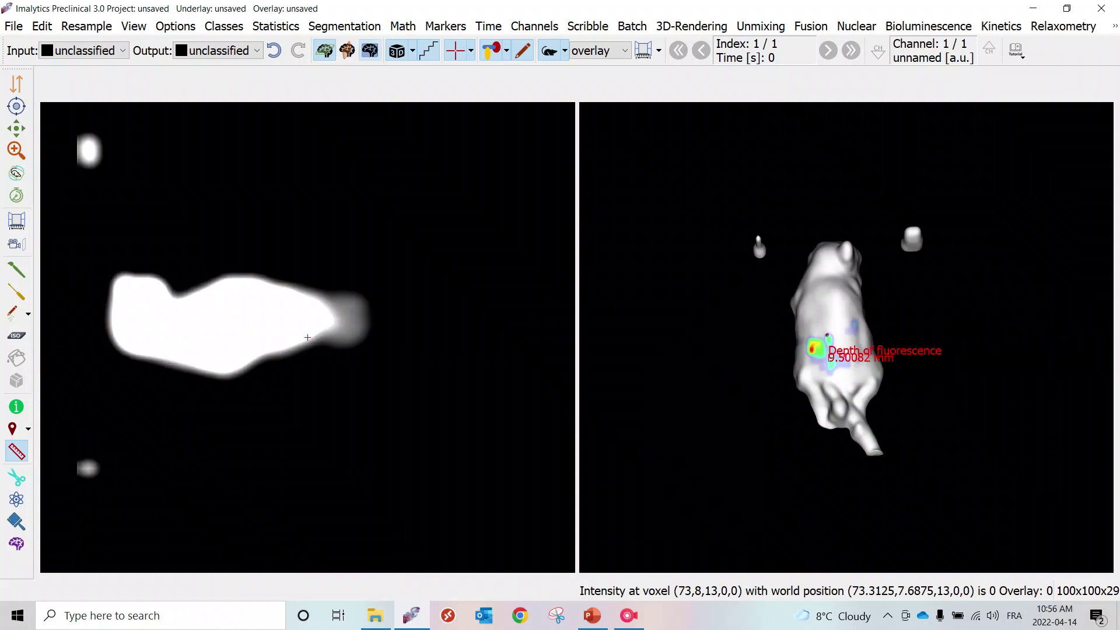
{"action": "left_click", "coordinate": [348, 51]}
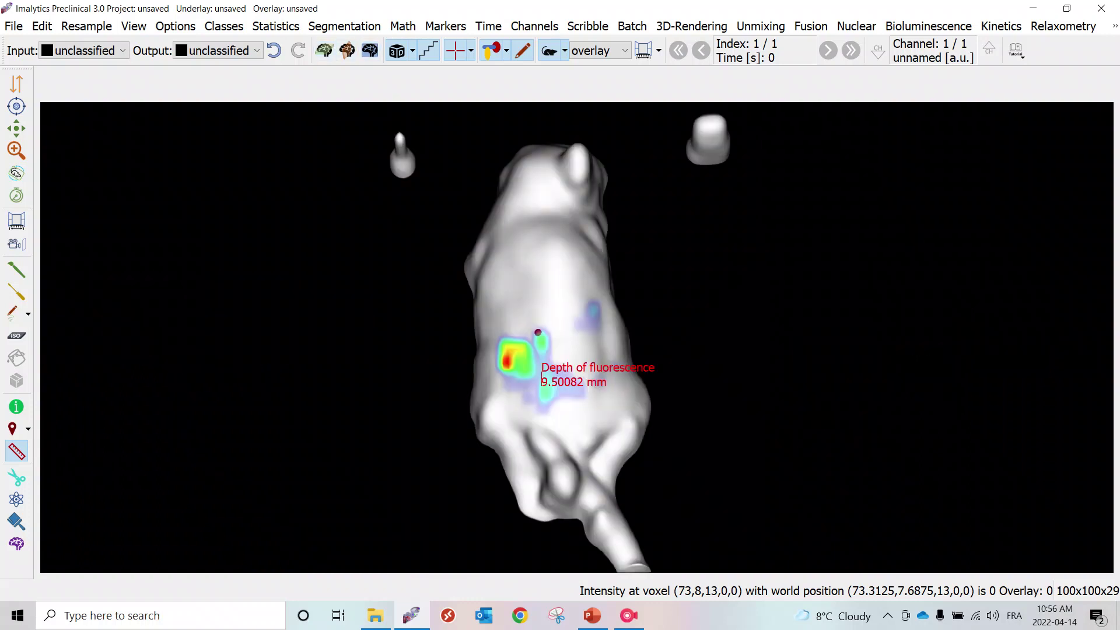
{"action": "left_click", "coordinate": [16, 173]}
{"action": "left_click_drag", "start_coordinate": [525, 321], "coordinate": [690, 360]}
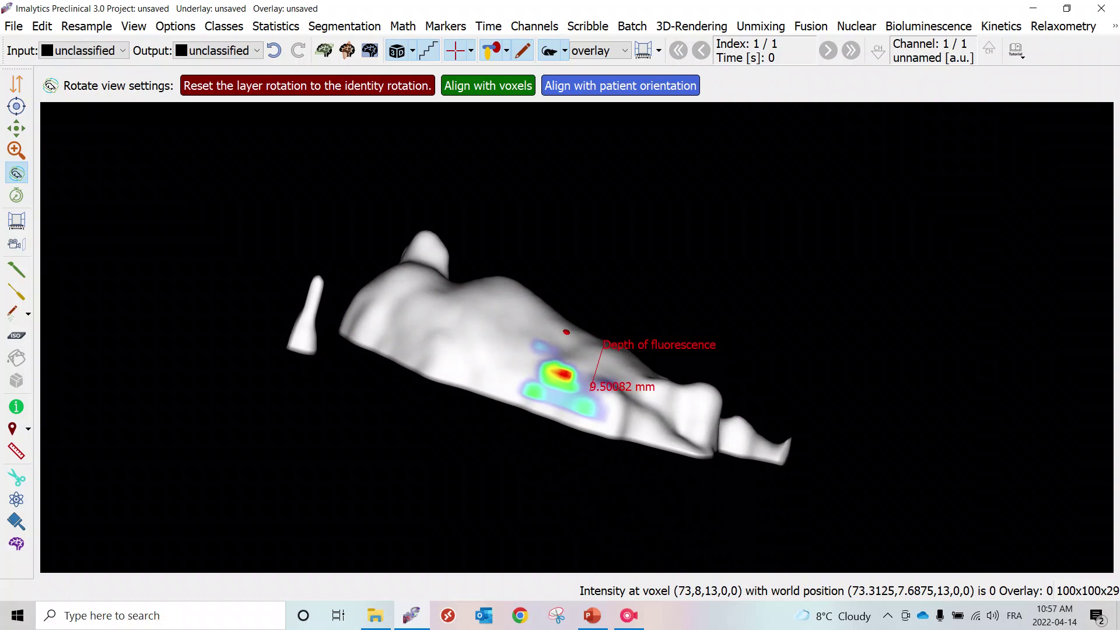